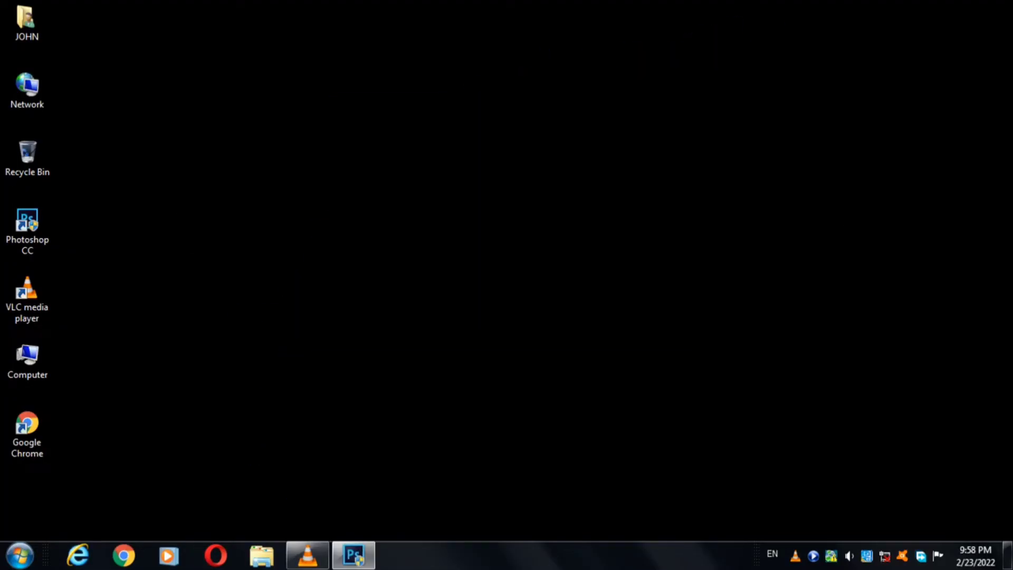
Open the portrait photo new1.jpg through File > Open.
key("alt+f")
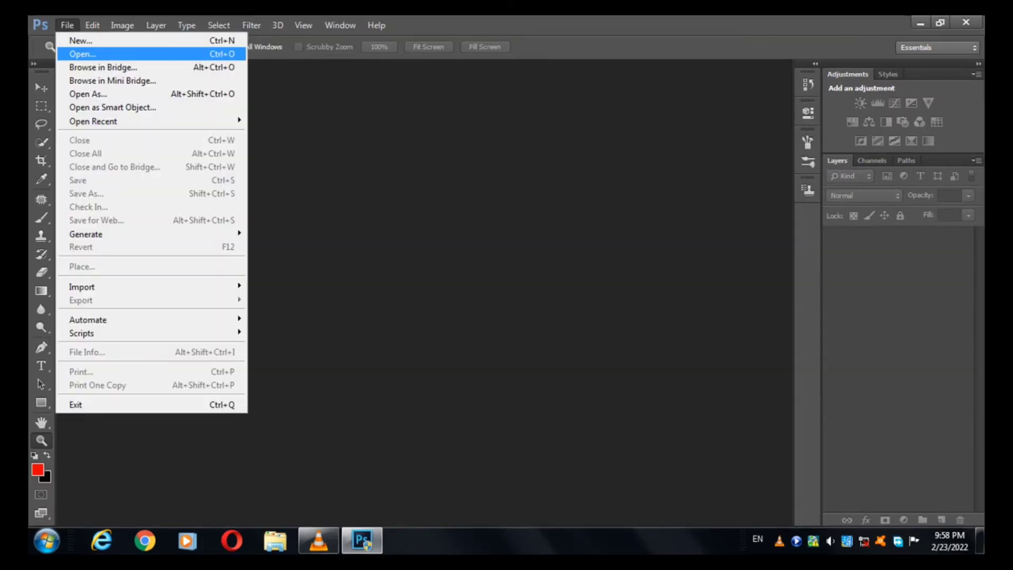
key("Return")
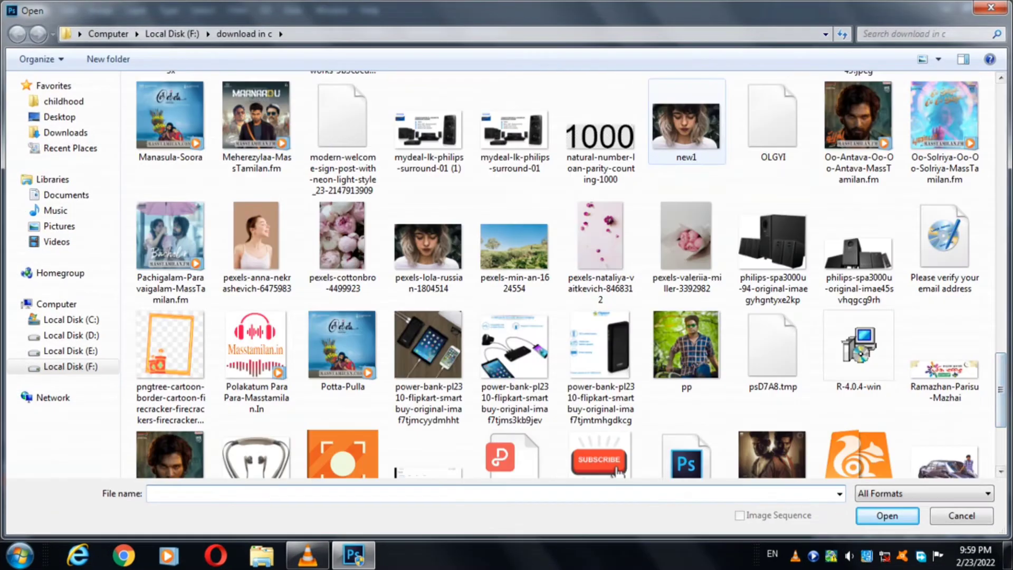
left_click(686, 126)
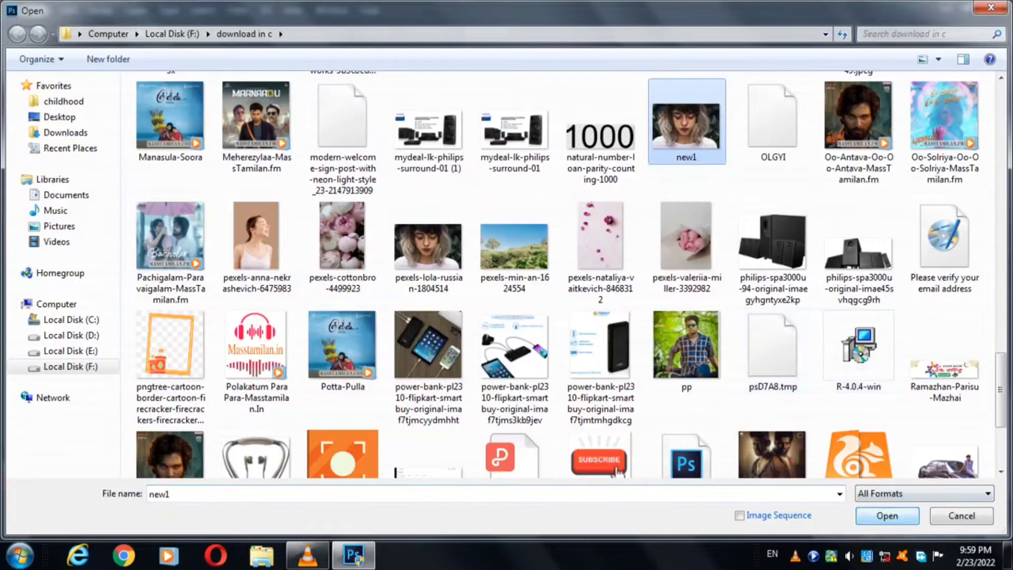
left_click(887, 516)
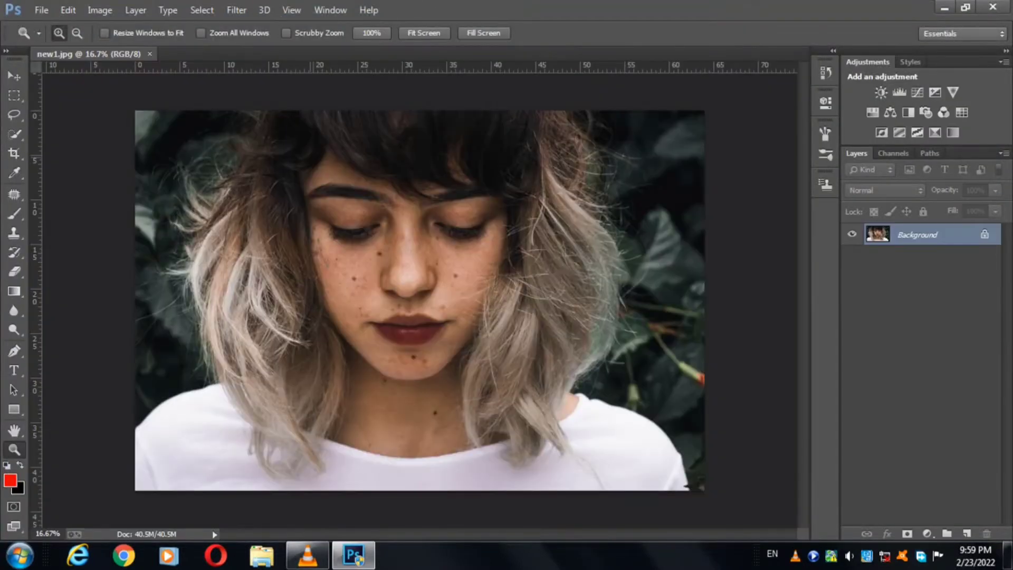
Fit the photo on screen, then zoom in closely on the left cheek and nose.
left_click(427, 200)
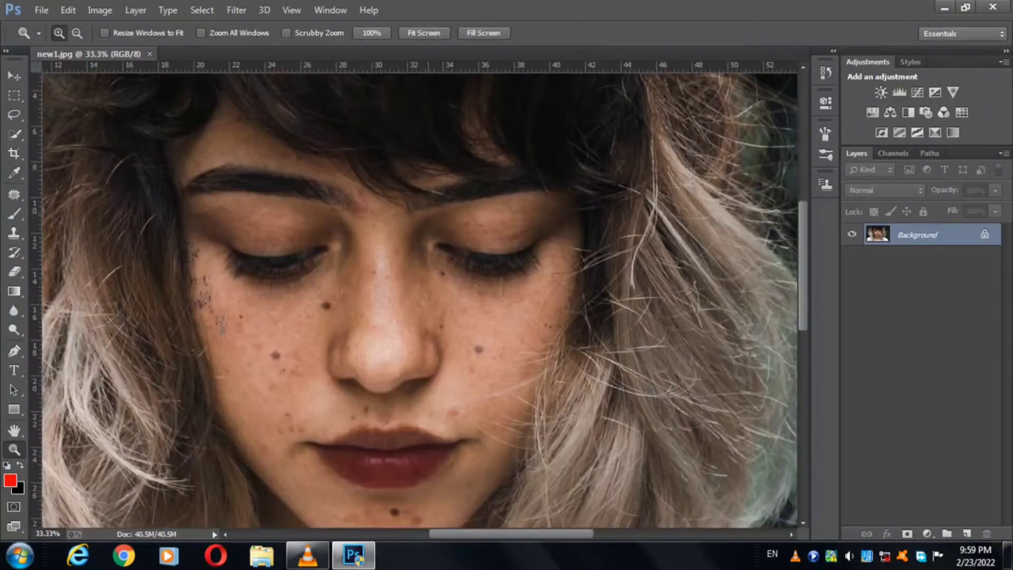
right_click(424, 179)
left_click(449, 188)
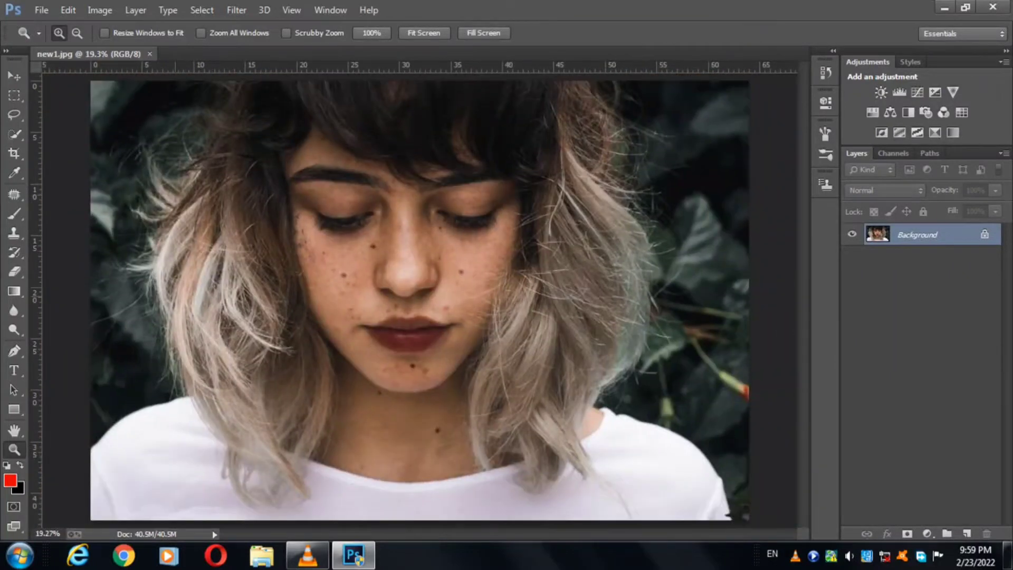
left_click(288, 265)
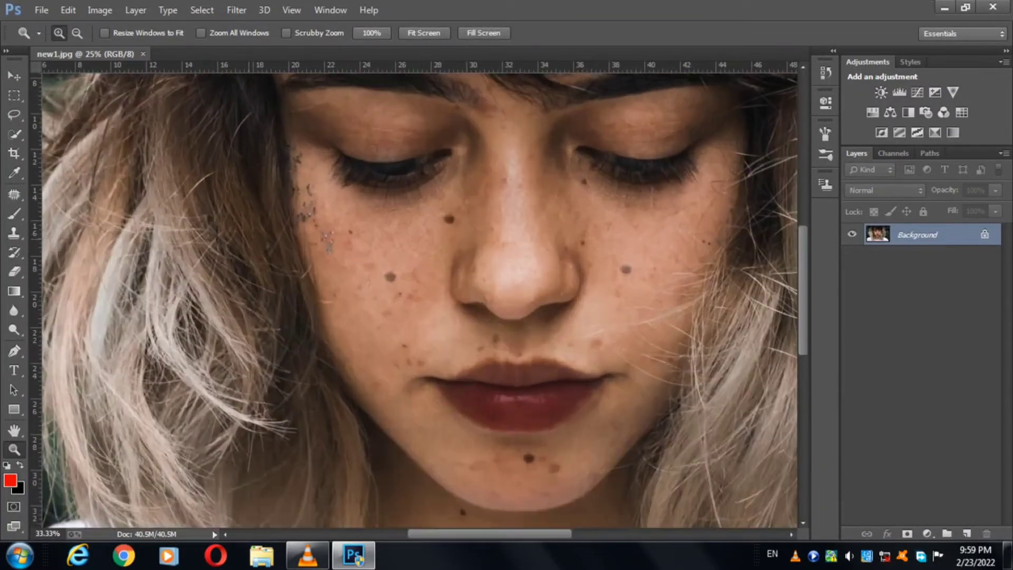
left_click(288, 265)
left_click(479, 216)
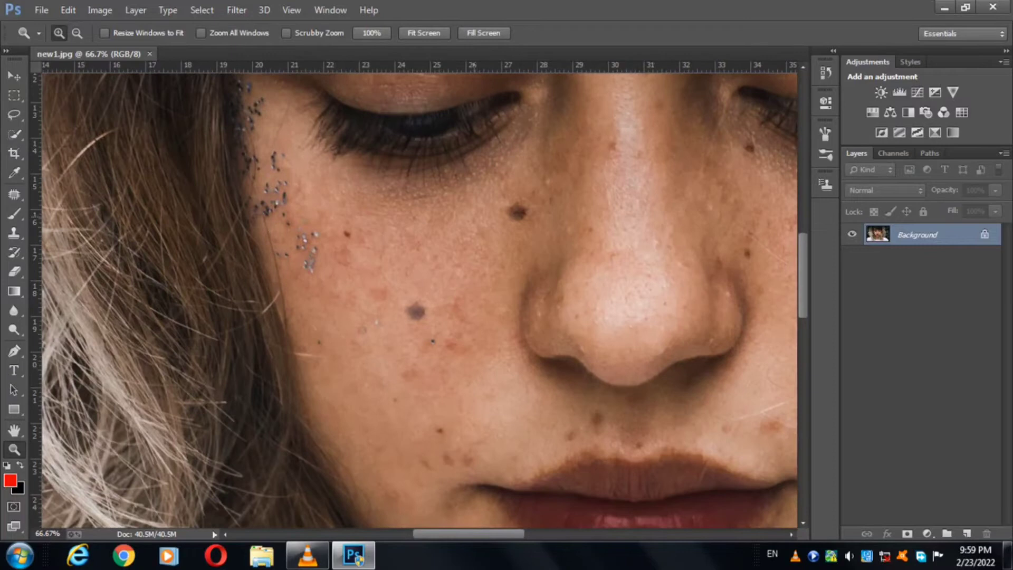
With the Spot Healing Brush, heal the dark moles on the cheek and lower cheek.
left_click(15, 194)
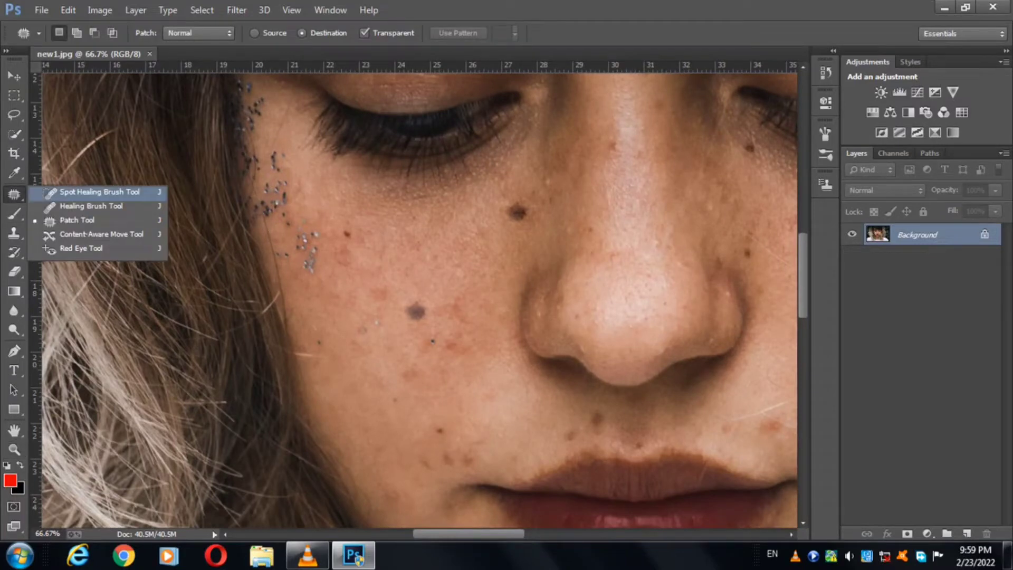
left_click(95, 192)
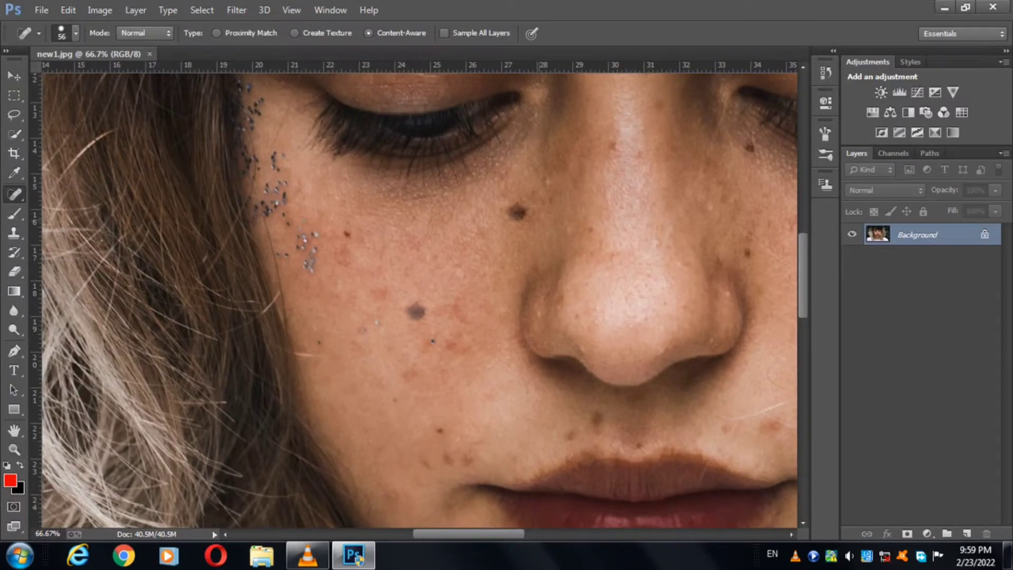
left_click(517, 213)
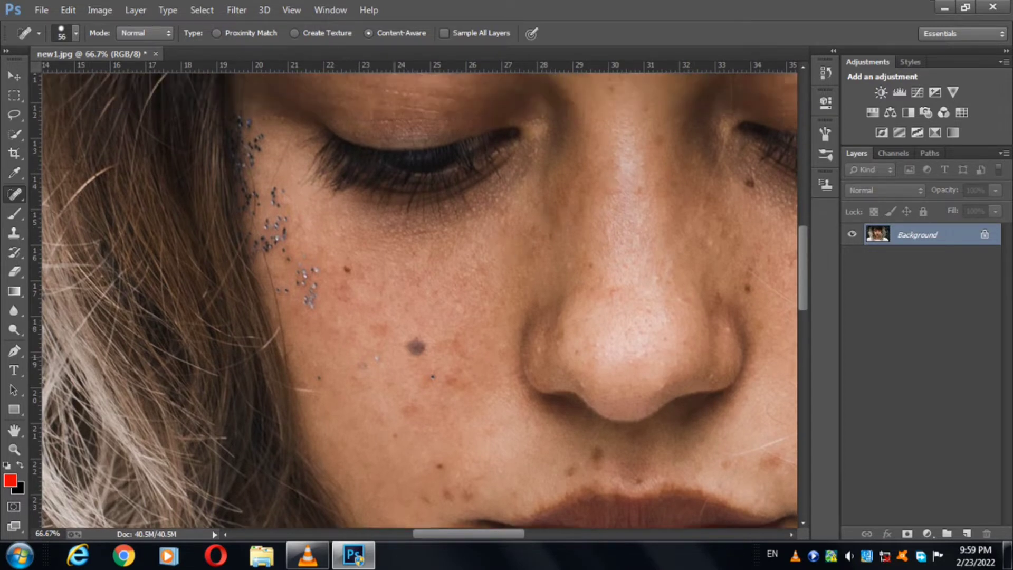
left_click(416, 312)
left_click(432, 341)
scroll(446, 317, "down", 1)
scroll(446, 316, "down", 1)
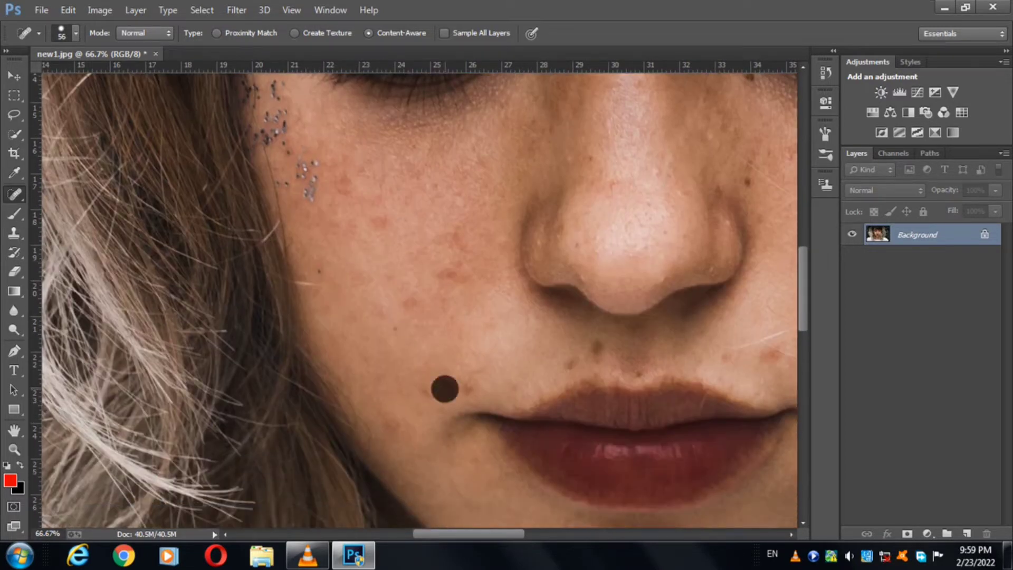
Set the healing brush size to 28 px and heal the mole on the nose.
right_click(665, 256)
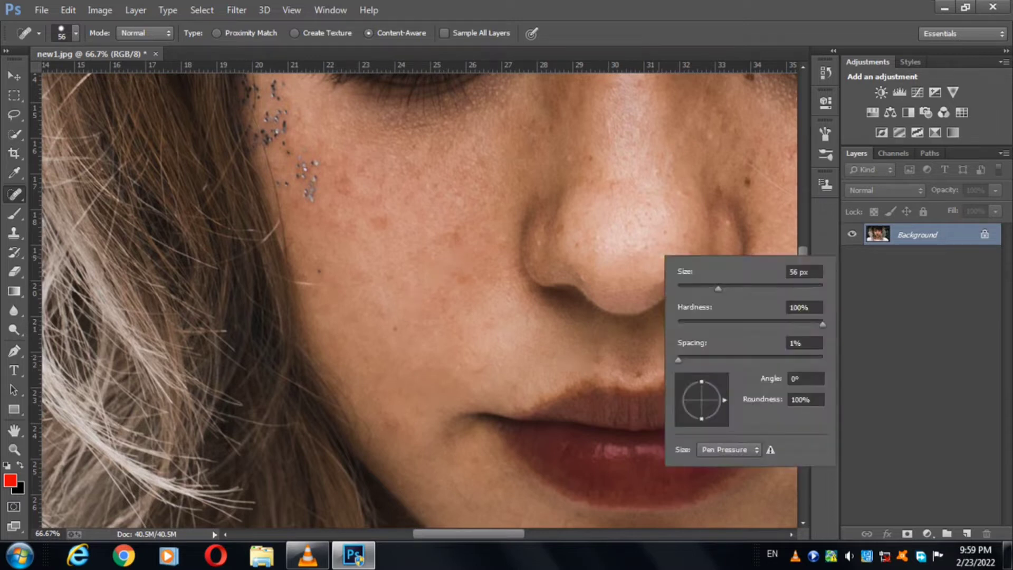
type("28")
key("Return")
left_click(582, 275)
scroll(581, 253, "up", 1)
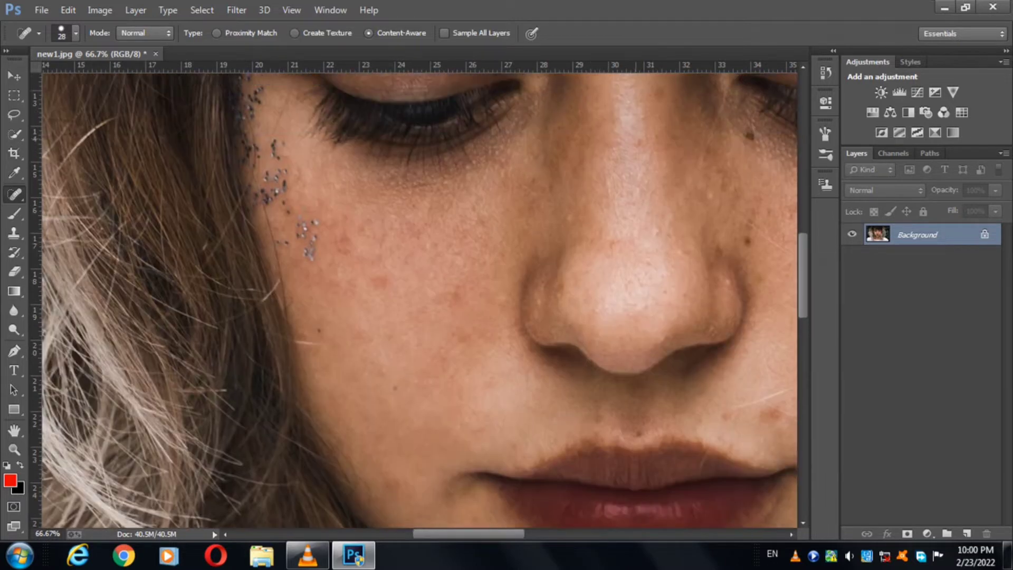
scroll(607, 221, "up", 1)
scroll(637, 176, "up", 1)
scroll(419, 300, "up", 4)
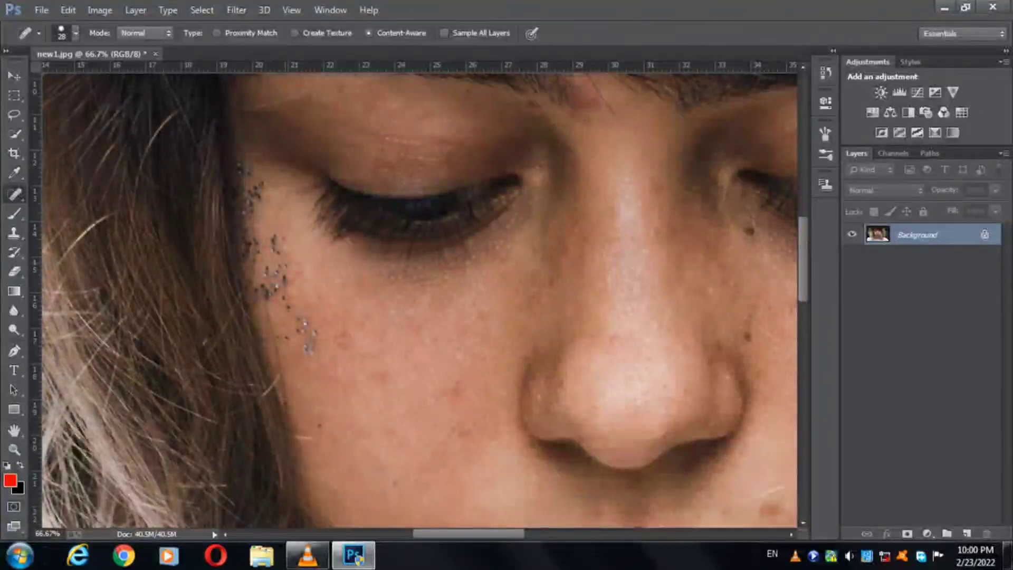
Heal the glitter specks beside and below the eye and near the temple.
left_click(280, 248)
scroll(274, 233, "down", 1)
left_click(313, 311)
left_click(302, 293)
left_click(286, 271)
left_click(282, 241)
left_click_drag(280, 237, 269, 263)
scroll(270, 261, "up", 1)
left_click_drag(247, 190, 256, 269)
scroll(252, 195, "down", 2)
Heal the remaining cheek spot, both chin moles and a small spot near the lips.
left_click(251, 145)
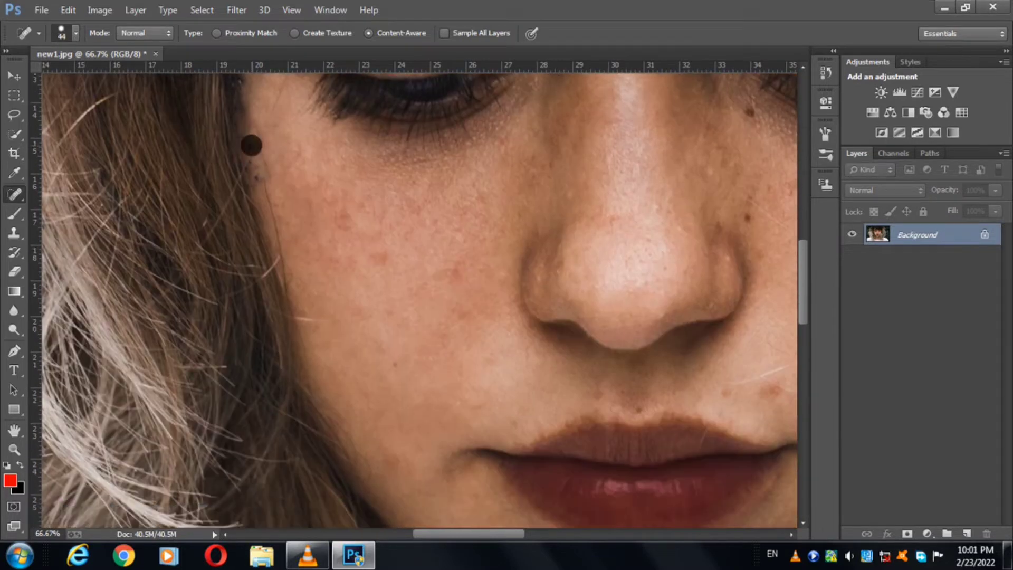
scroll(256, 176, "down", 3)
scroll(256, 176, "down", 1)
scroll(411, 398, "right", 5)
left_click(411, 398)
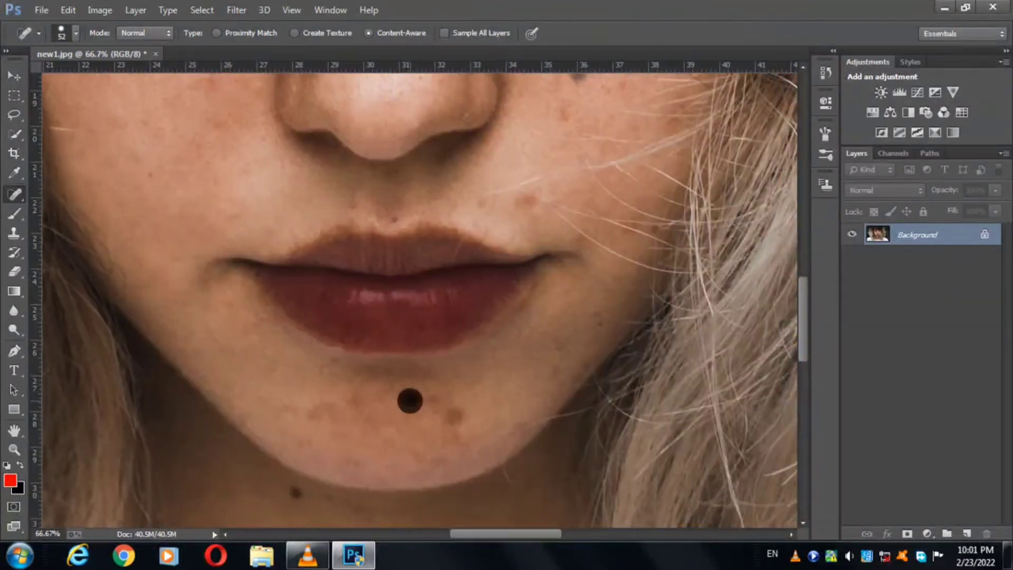
scroll(411, 397, "down", 1)
scroll(411, 398, "down", 3)
left_click(296, 339)
scroll(296, 339, "down", 1)
scroll(295, 340, "down", 1)
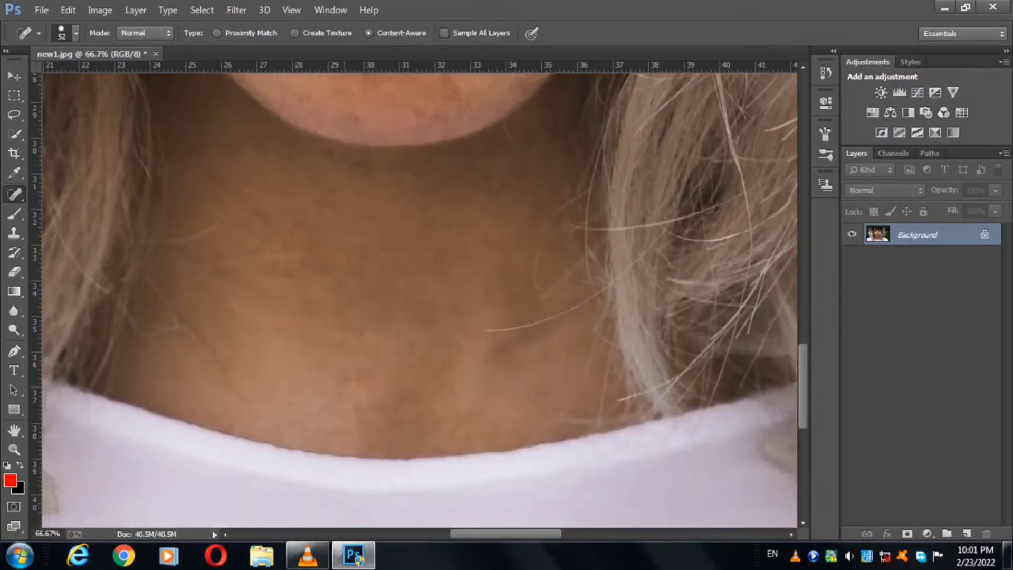
scroll(482, 227, "up", 6)
scroll(482, 227, "up", 1)
left_click(482, 226)
Enlarge the brush to 60 px and heal the right-cheek mole and nose-bridge spot.
right_click(422, 227)
key("Return")
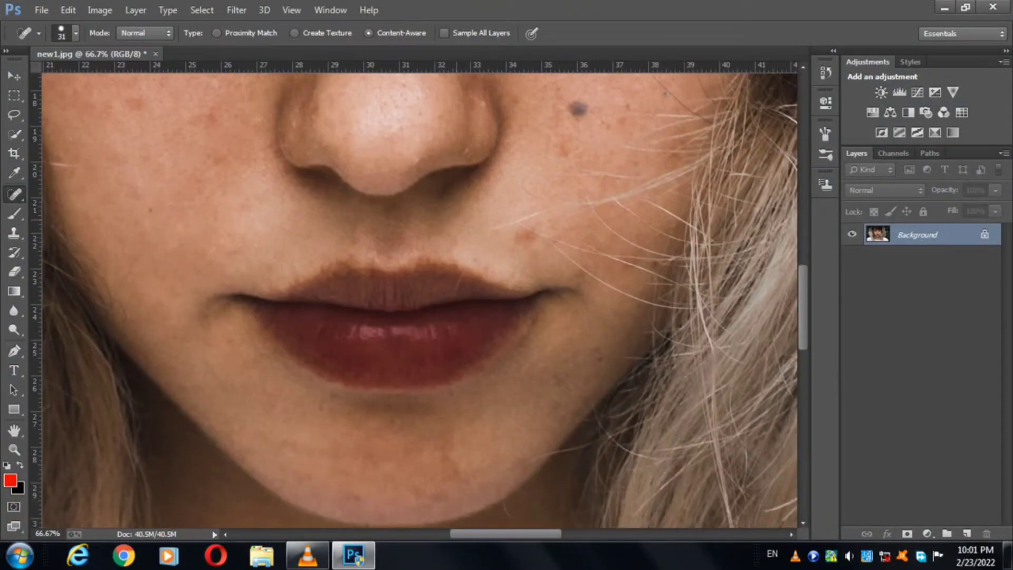
scroll(482, 227, "up", 1)
right_click(581, 130)
left_click_drag(640, 161, 650, 161)
key("Return")
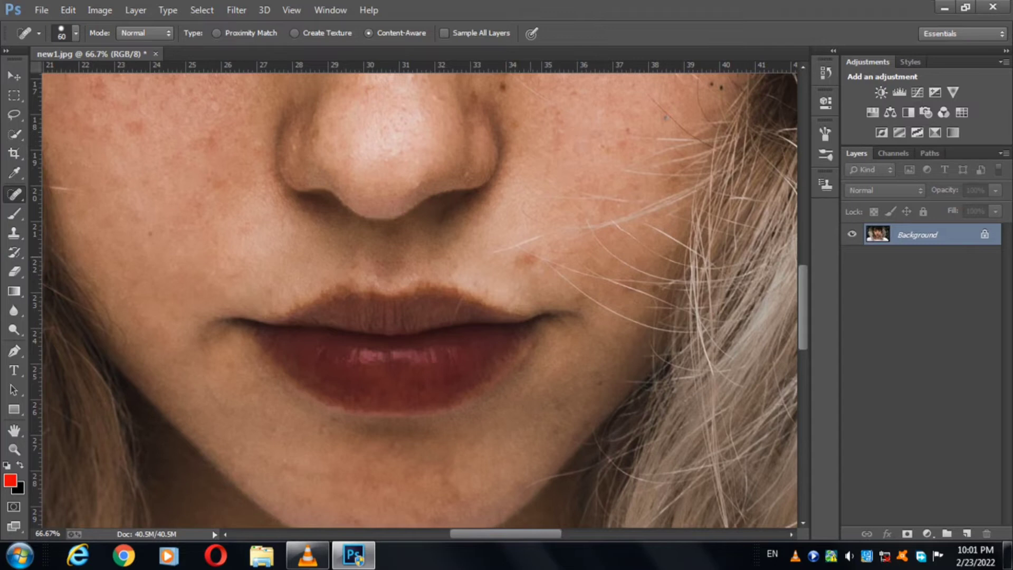
scroll(525, 260, "up", 3)
left_click(504, 240)
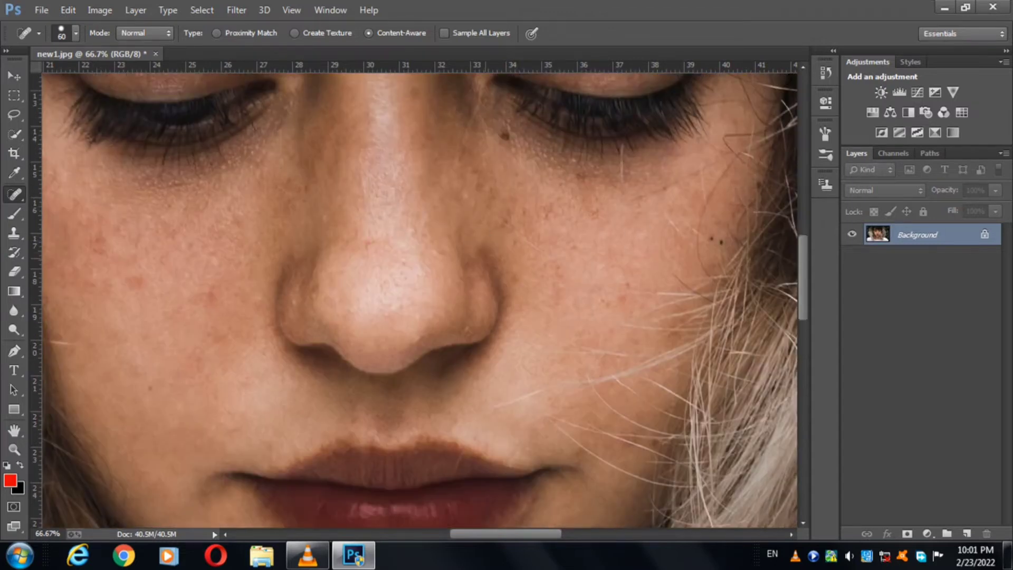
scroll(504, 241, "up", 2)
left_click(414, 197)
Shrink the brush to 34 px and heal spots on both cheeks and the forehead hairline.
right_click(528, 255)
left_click_drag(584, 288, 564, 287)
key("Return")
scroll(592, 283, "down", 1)
left_click(592, 284)
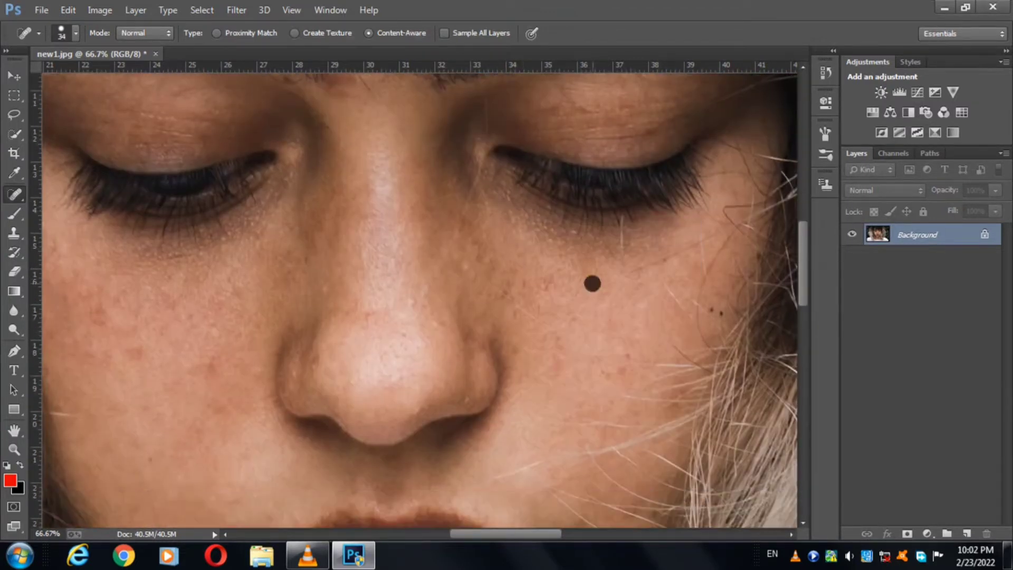
scroll(592, 283, "down", 1)
left_click(211, 331)
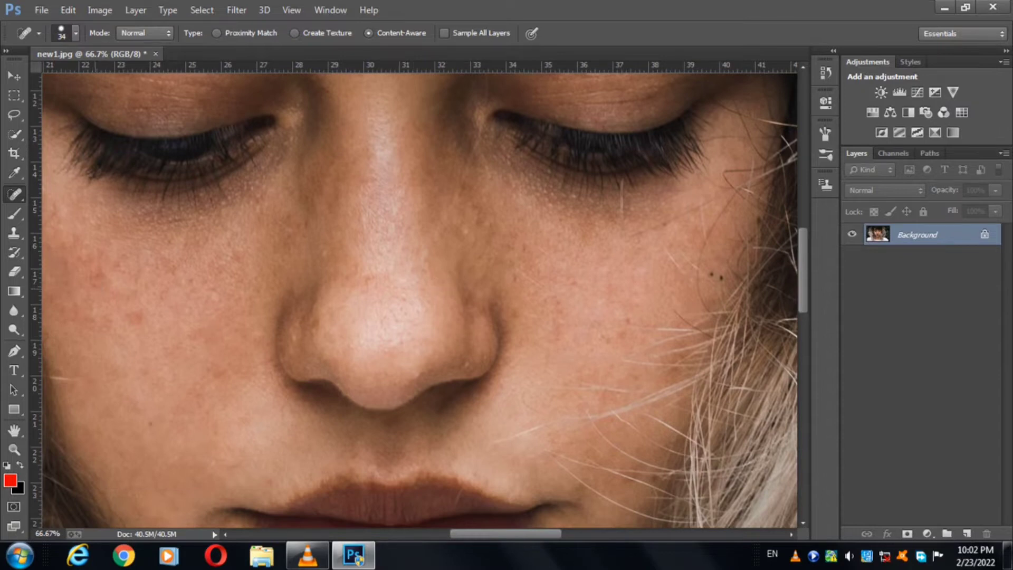
scroll(64, 256, "up", 3)
scroll(63, 256, "up", 1)
left_click(63, 256)
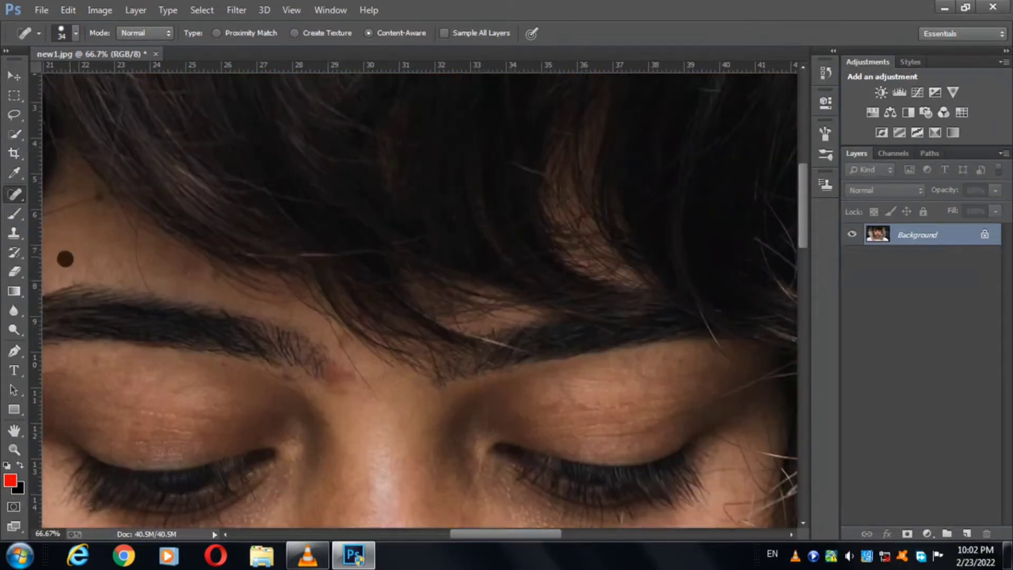
Heal spots near the right-cheek hair and left cheek, then scan down over the chin, neck and collar.
scroll(63, 256, "down", 1)
scroll(721, 227, "down", 2)
scroll(721, 227, "down", 1)
left_click(720, 227)
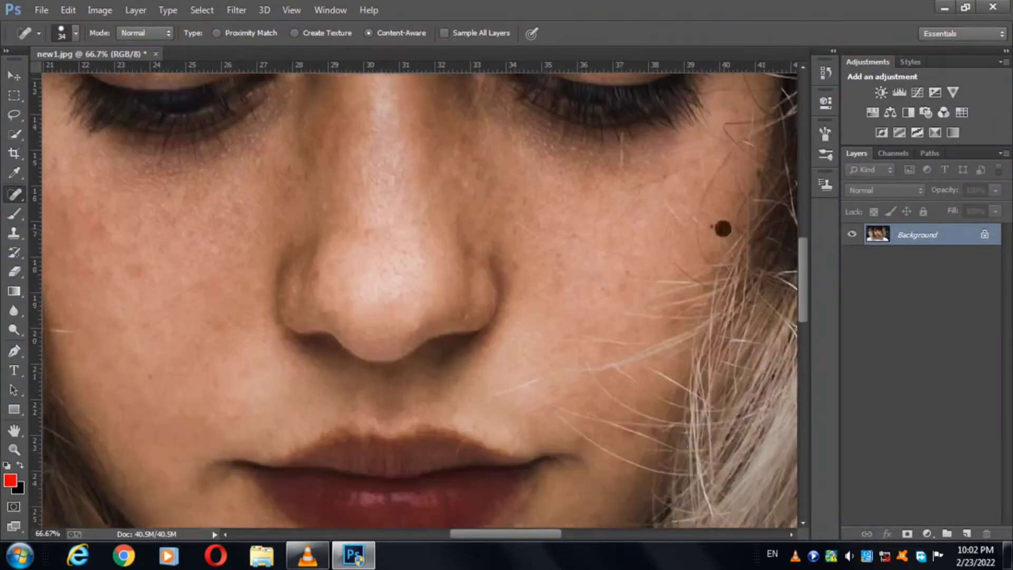
scroll(720, 227, "down", 1)
scroll(720, 227, "down", 1)
left_click(138, 223)
scroll(138, 224, "down", 3)
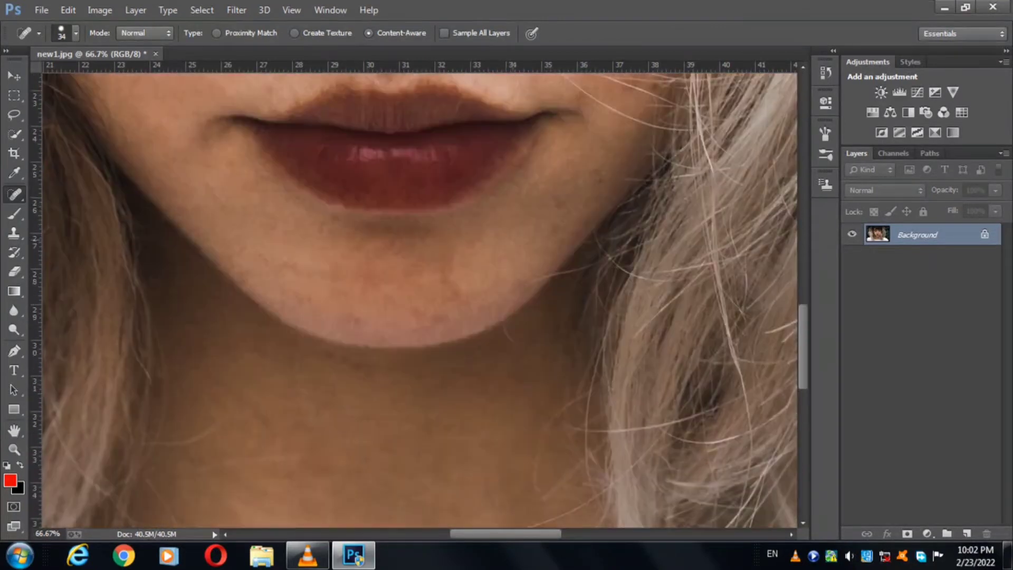
scroll(599, 169, "down", 1)
scroll(598, 169, "down", 2)
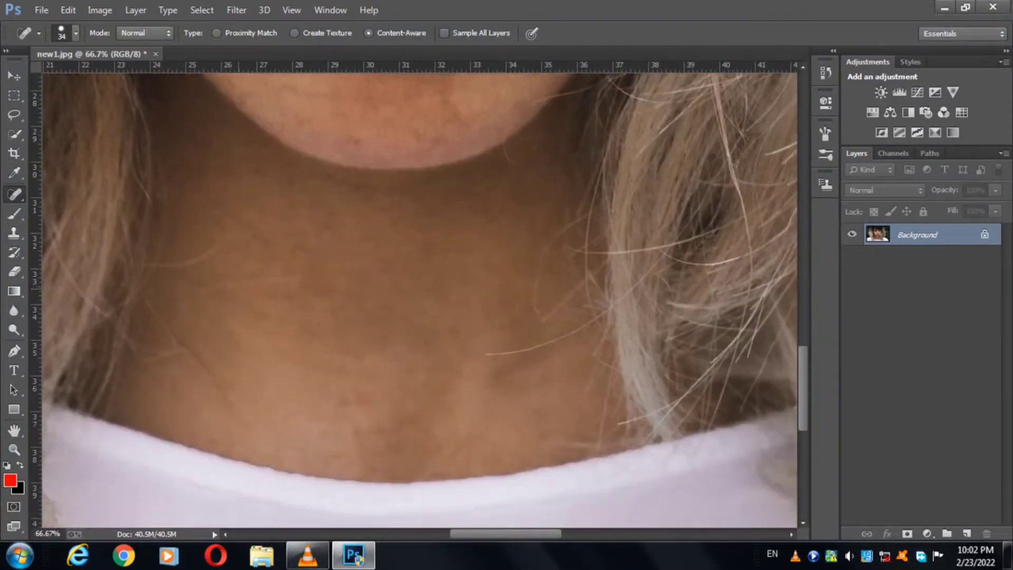
scroll(598, 168, "down", 1)
scroll(446, 219, "down", 3)
scroll(445, 219, "down", 1)
Fit the photo on screen and open the Camera Raw Filter with a 33.3% preview.
key("z")
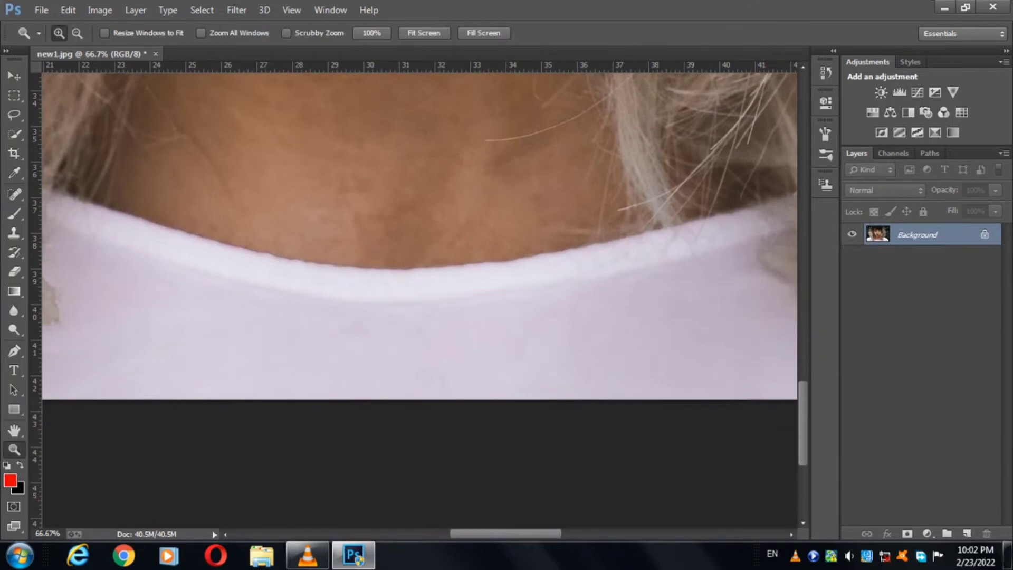
key("ctrl+0")
left_click(462, 250)
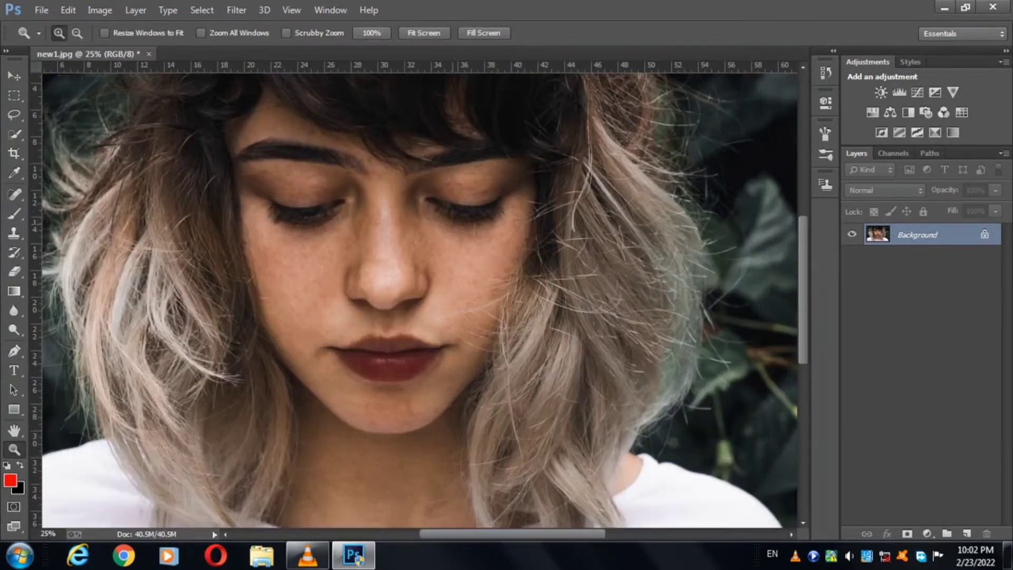
left_click(236, 10)
left_click(295, 82)
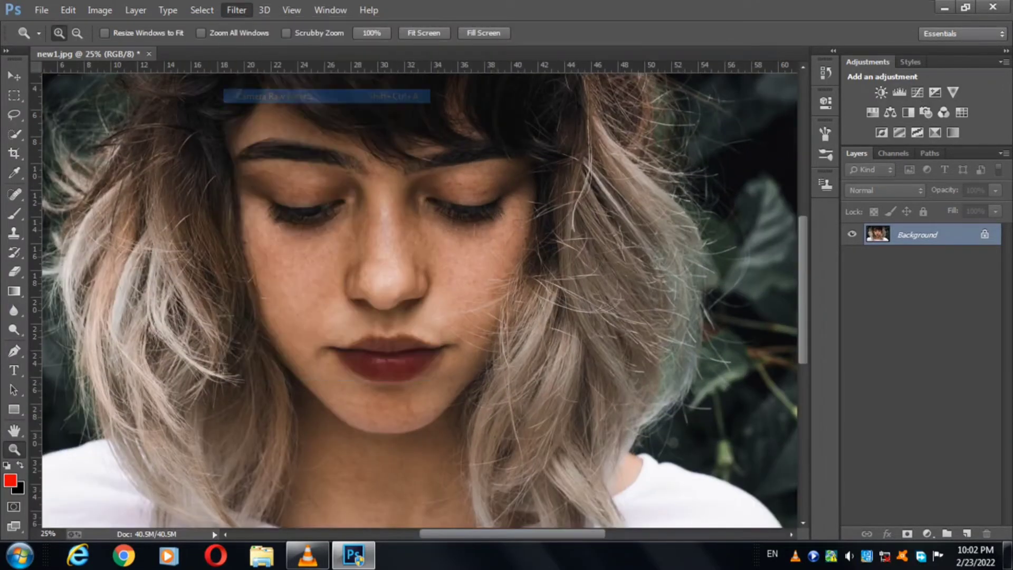
key("ctrl+plus")
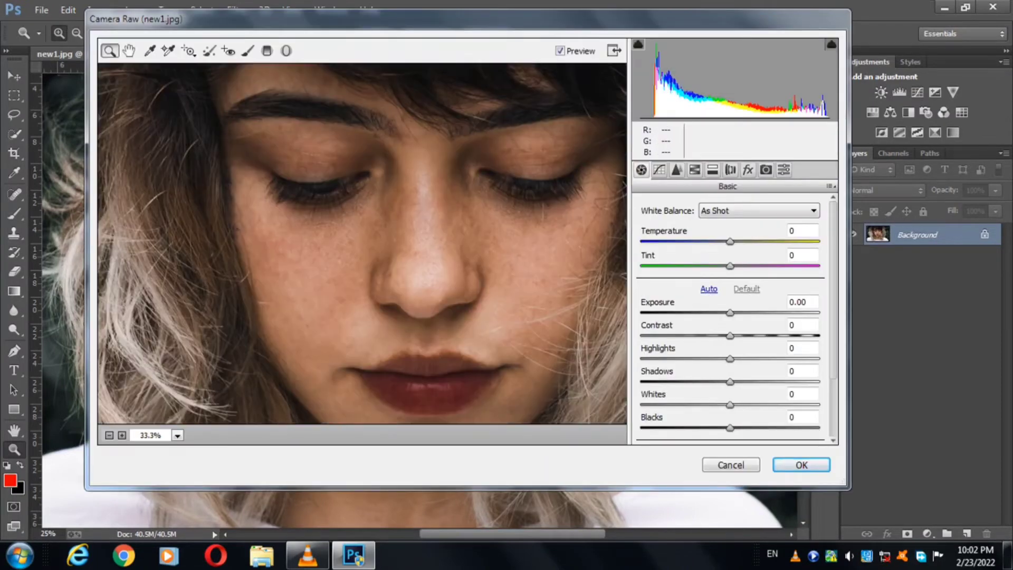
Set Highlights +50, Contrast -24 and Shadows +52 in Camera Raw.
type("50")
key("shift+Tab")
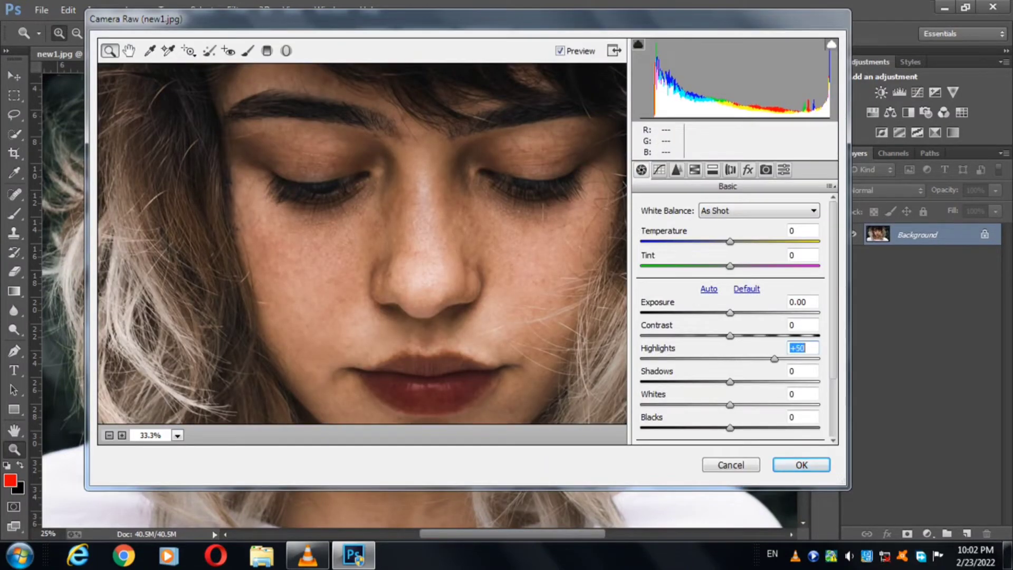
type("-24")
scroll(728, 316, "down", 1)
key("Tab")
key("Tab")
type("52")
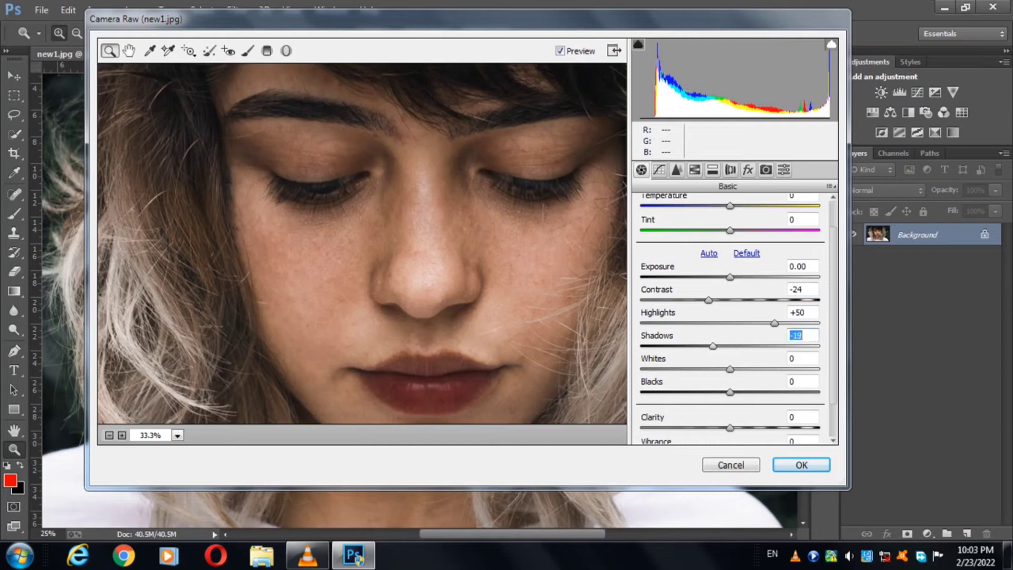
Set Whites -32, Blacks +46 and Clarity -25, then apply the filter.
key("Tab")
type("-32")
key("Tab")
type("46")
key("Tab")
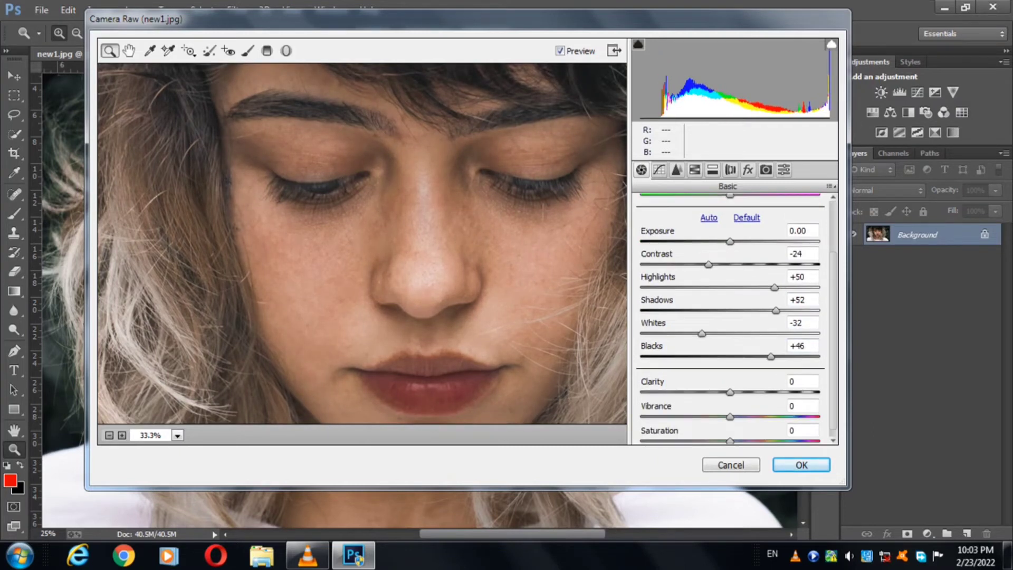
type("-25")
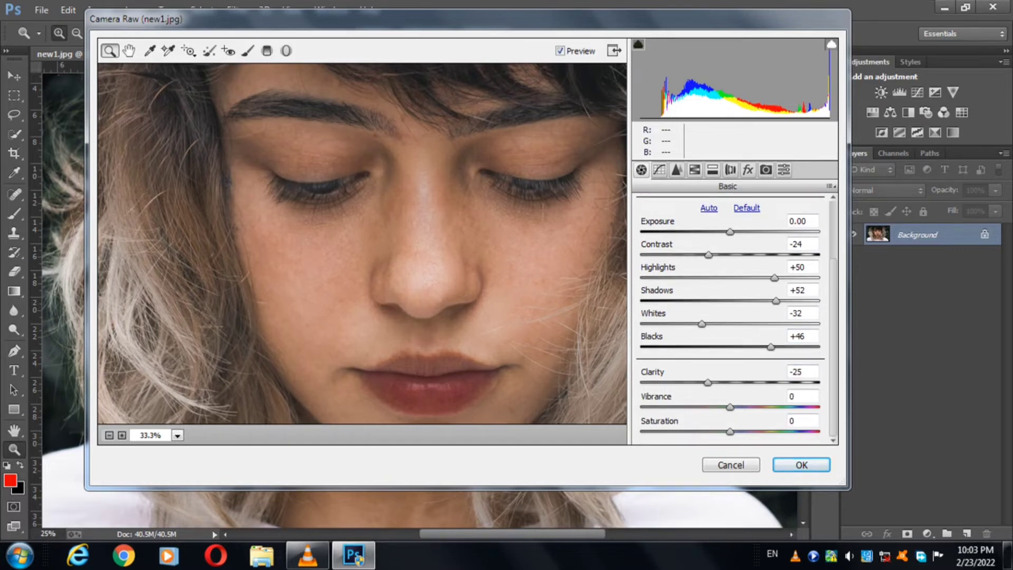
key("ctrl+alt+3")
key("Return")
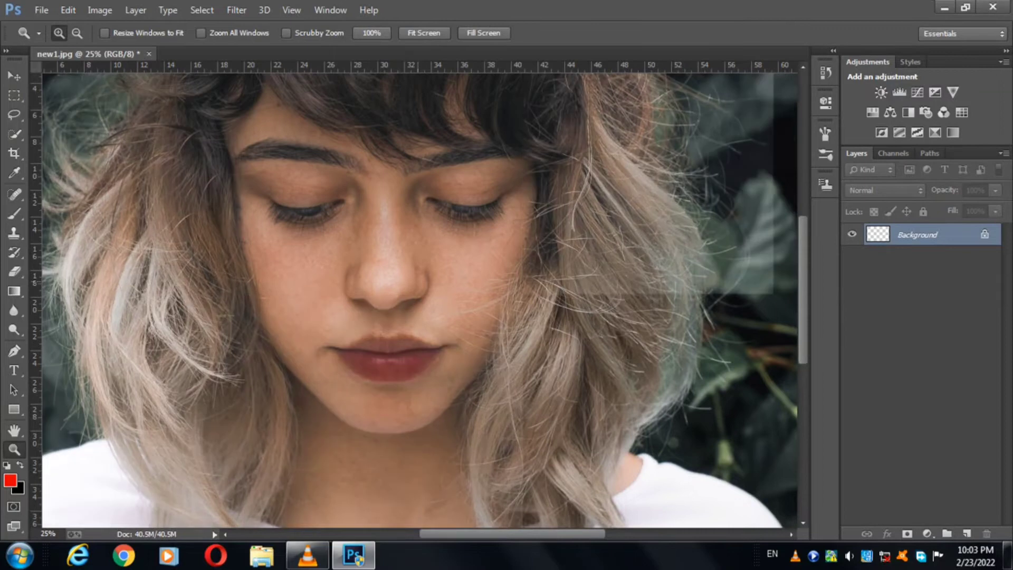
Reopen Camera Raw and set HSL saturation for Reds to +26 and lower Oranges.
key("alt+t")
key("Down")
key("Down")
key("Down")
key("Return")
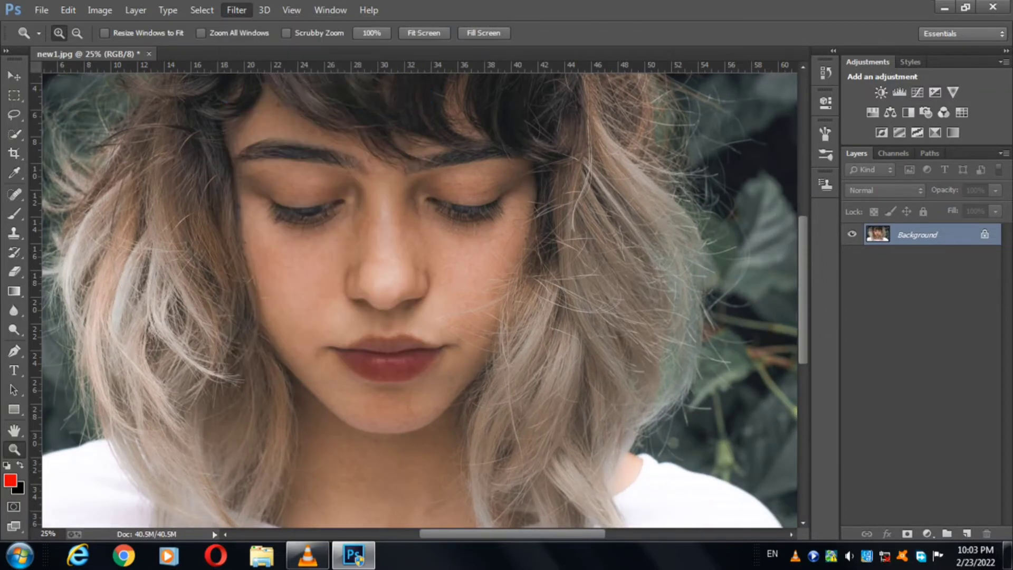
key("ctrl+alt+4")
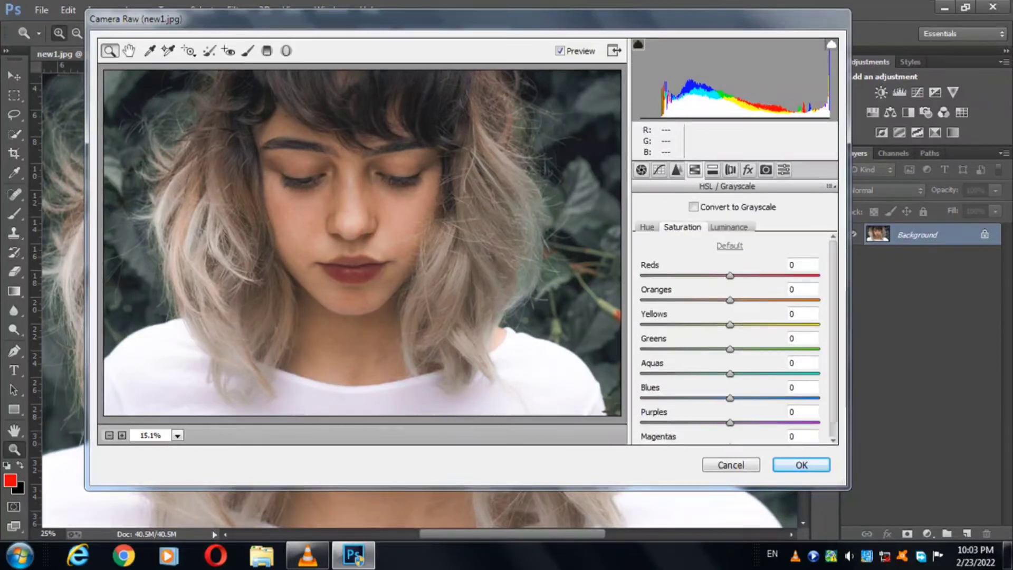
type("26")
key("Tab")
type("24")
key("shift+Down")
key("shift+Down")
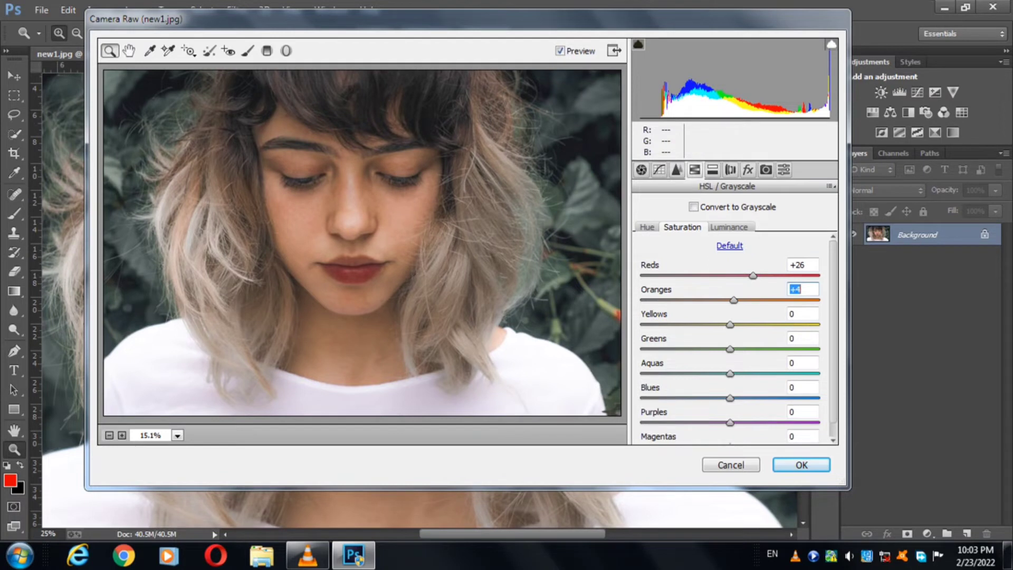
Enter luminance 31, then set Aquas saturation +93 and Greens saturation 38.
left_click(729, 227)
type("31")
key("Return")
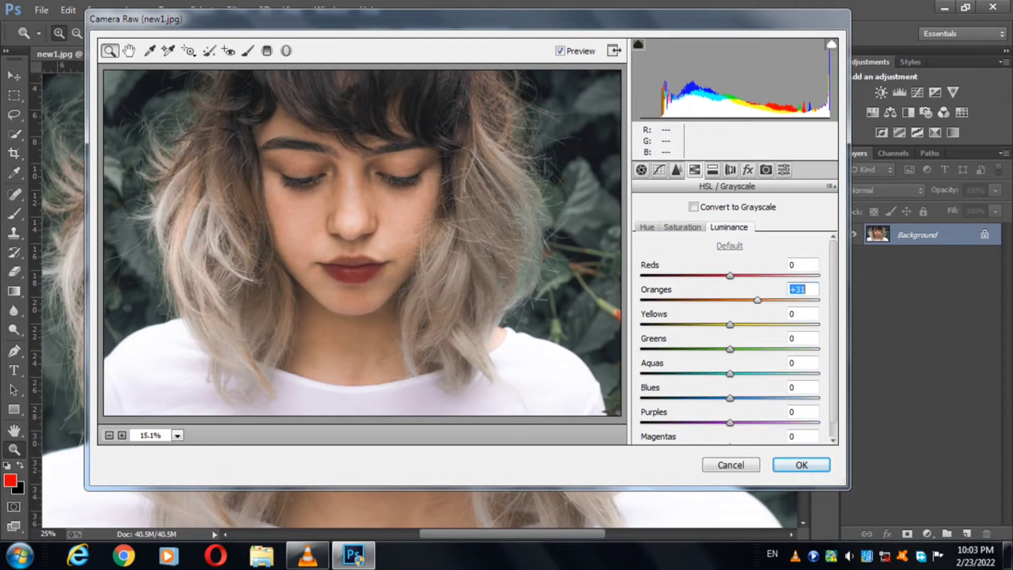
left_click(683, 227)
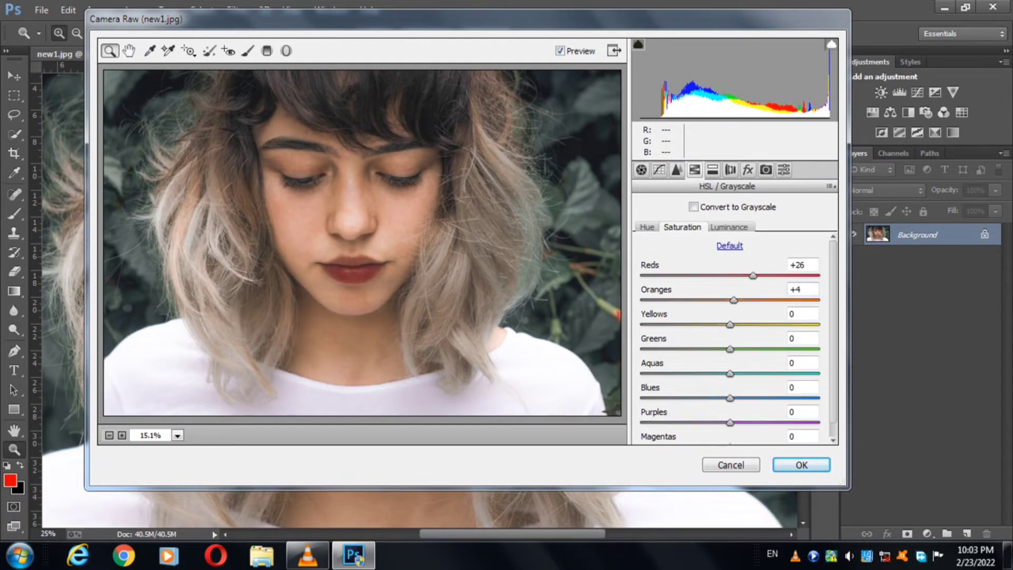
type("93")
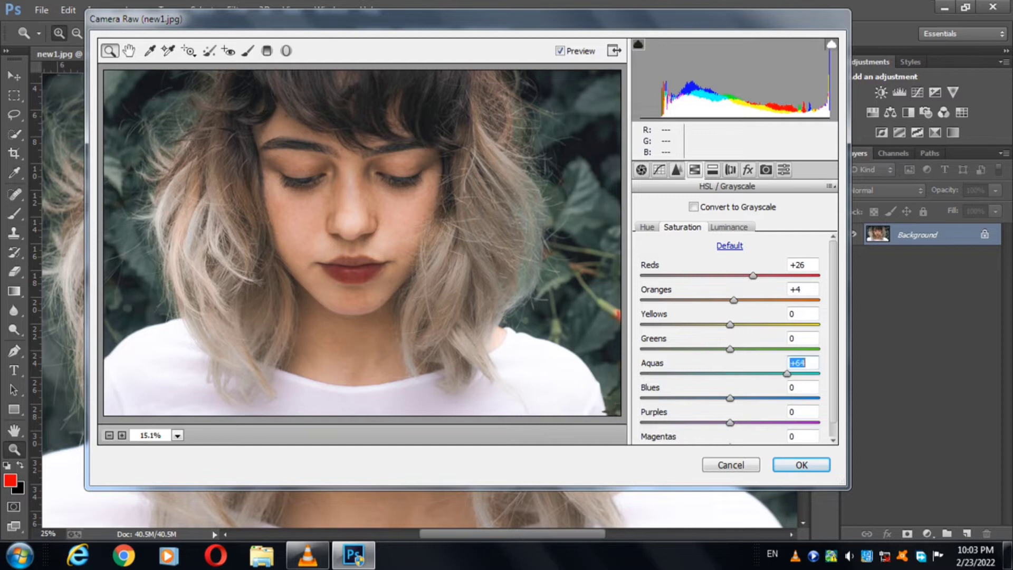
key("shift+Tab")
type("38")
key("Return")
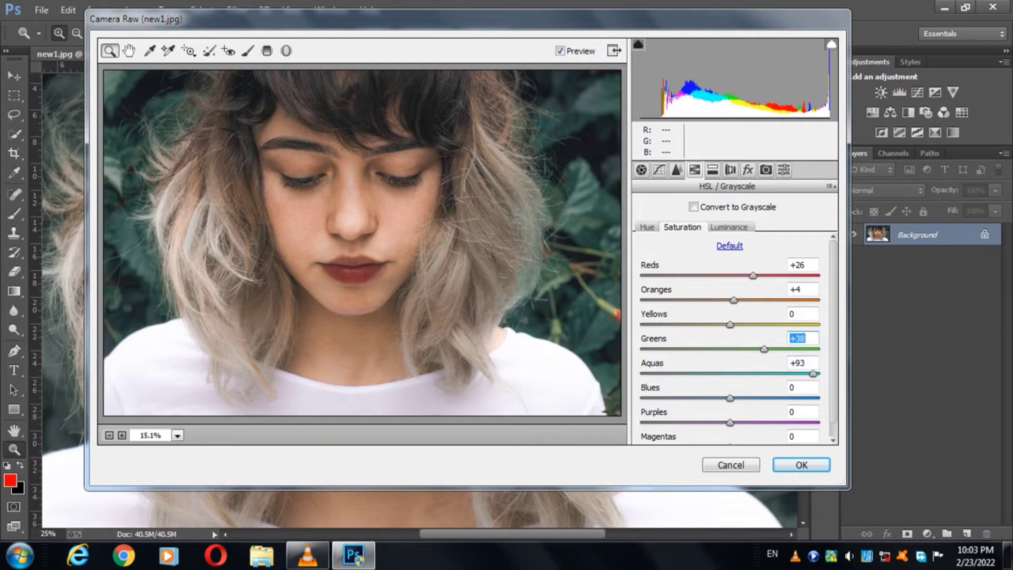
Adjust the HSL Hue sliders for Greens and Yellows, entering 24, 92 and 100-40.
left_click(647, 227)
left_click_drag(731, 348, 640, 349)
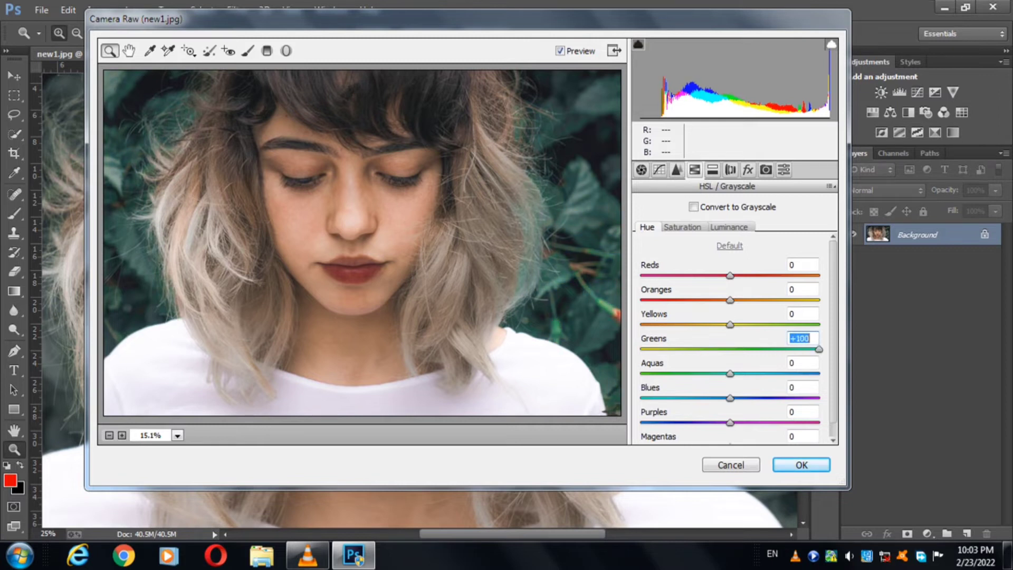
type("24")
key("shift+Tab")
type("92")
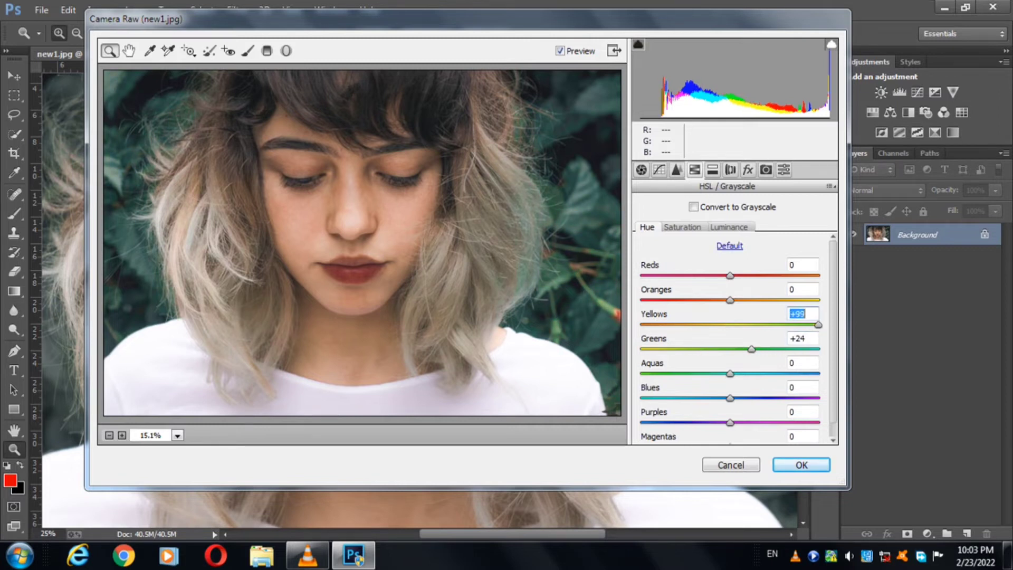
key("Tab")
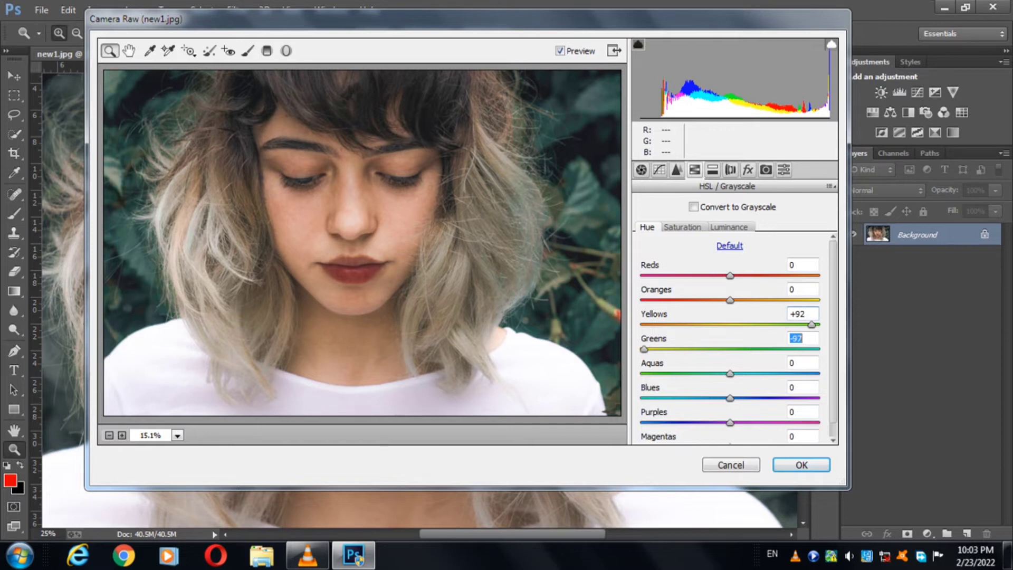
type("100-40")
scroll(736, 337, "down", 1)
Review the Saturation and Luminance values, set a luminance of 12, and apply with OK.
left_click(683, 227)
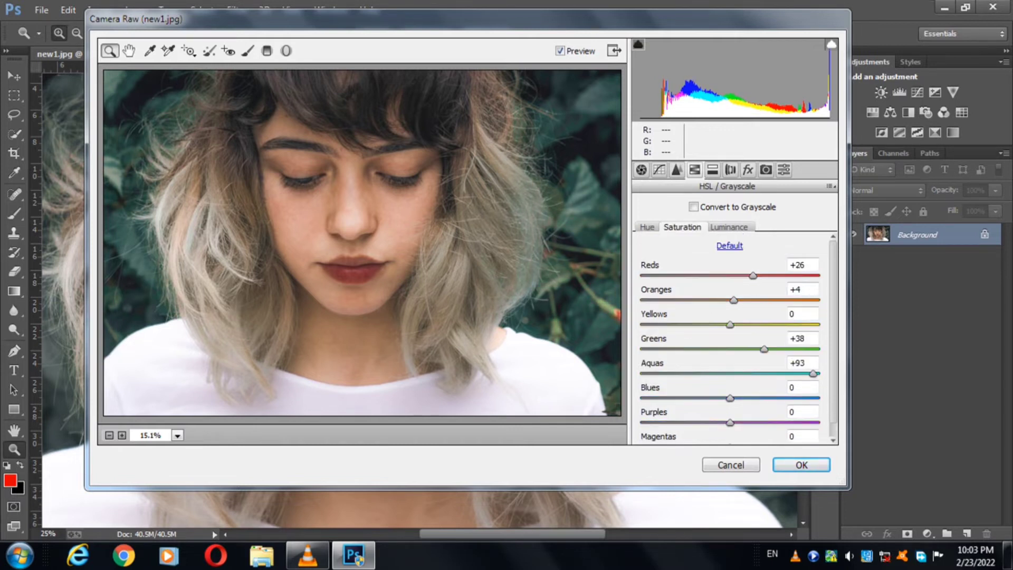
left_click(729, 227)
type("12")
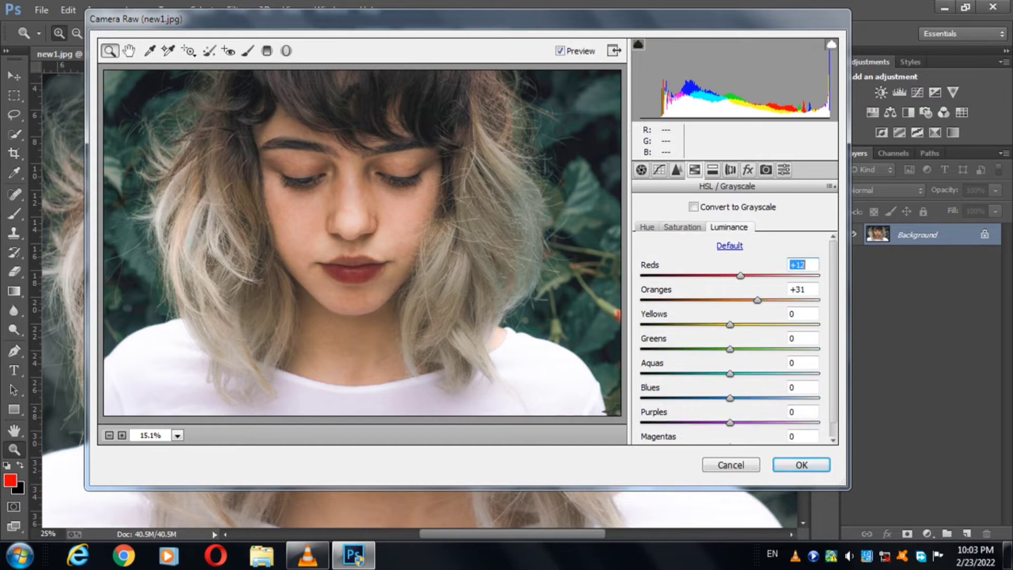
left_click(683, 227)
scroll(733, 338, "down", 1)
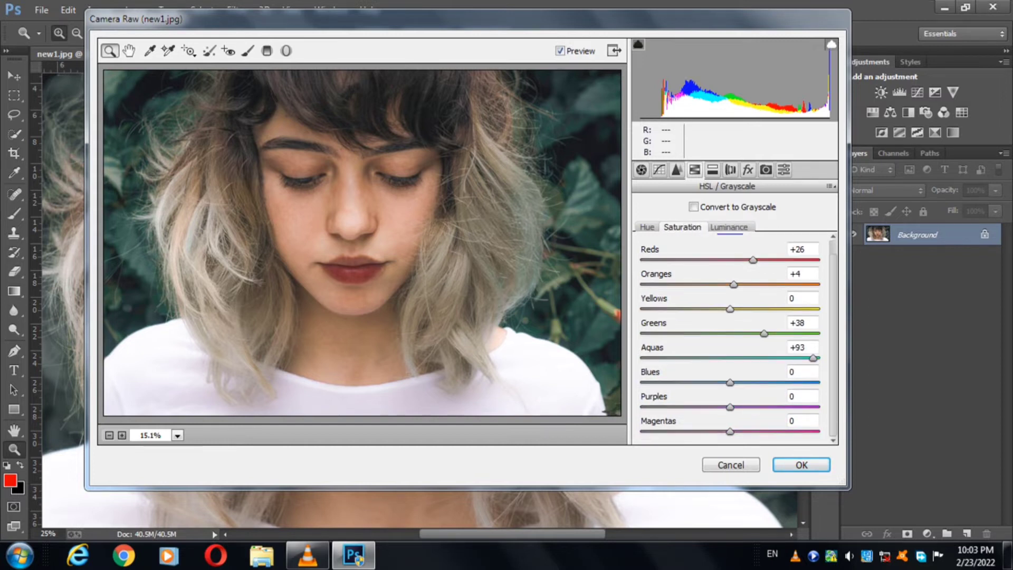
left_click(728, 227)
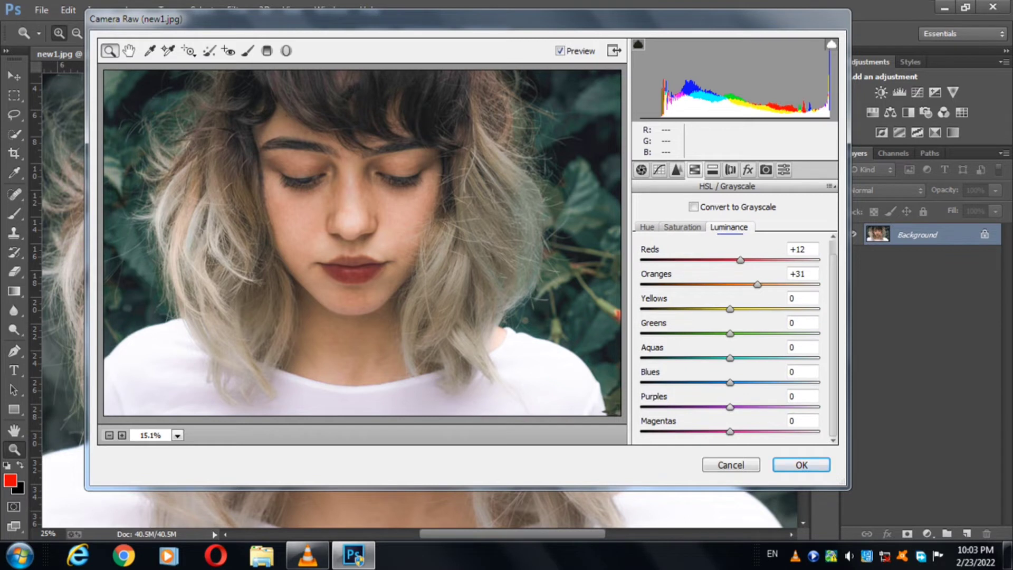
key("Tab")
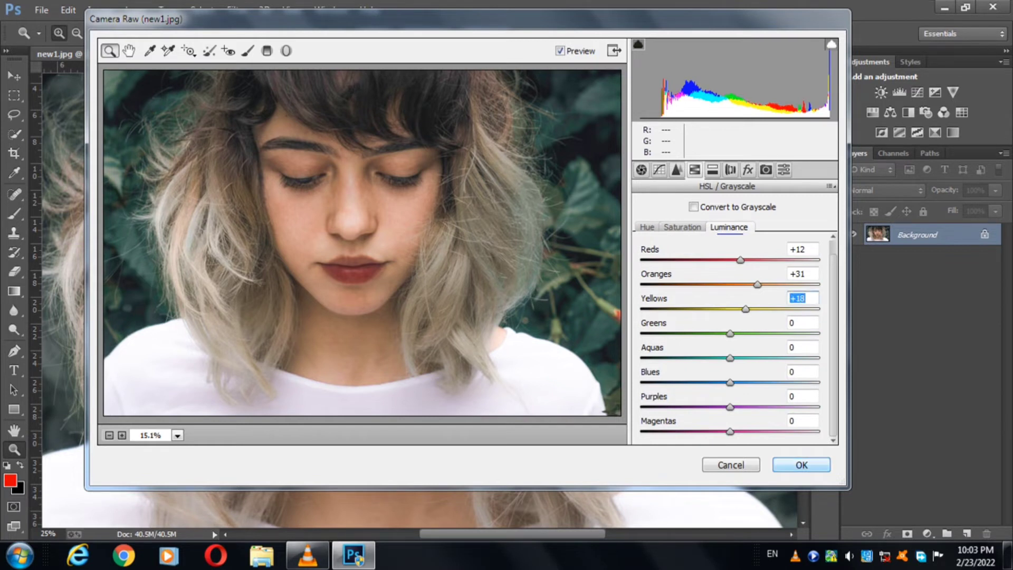
left_click(802, 465)
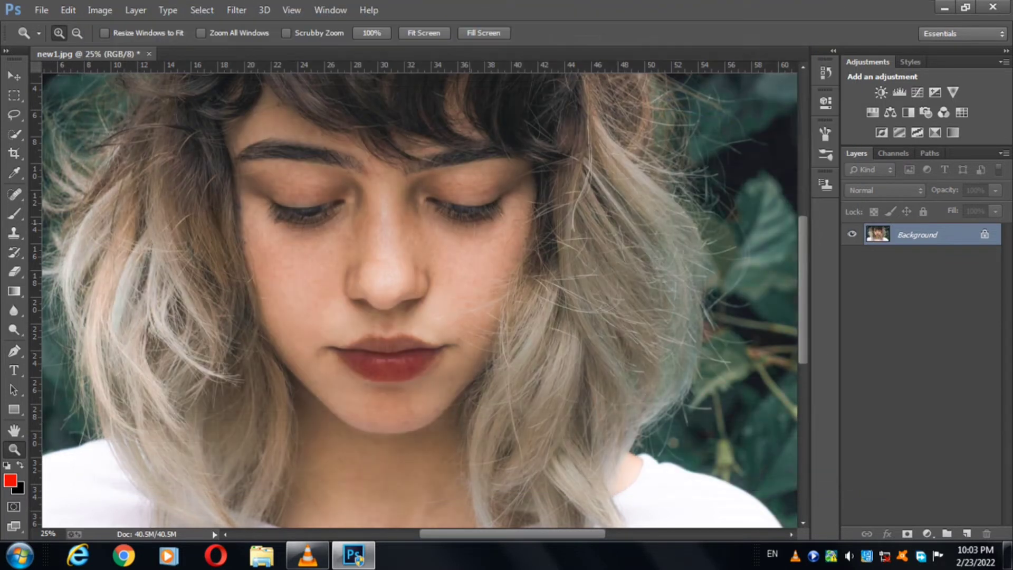
Reopen Camera Raw on the portrait at the sharpening and noise reduction settings.
left_click(237, 10)
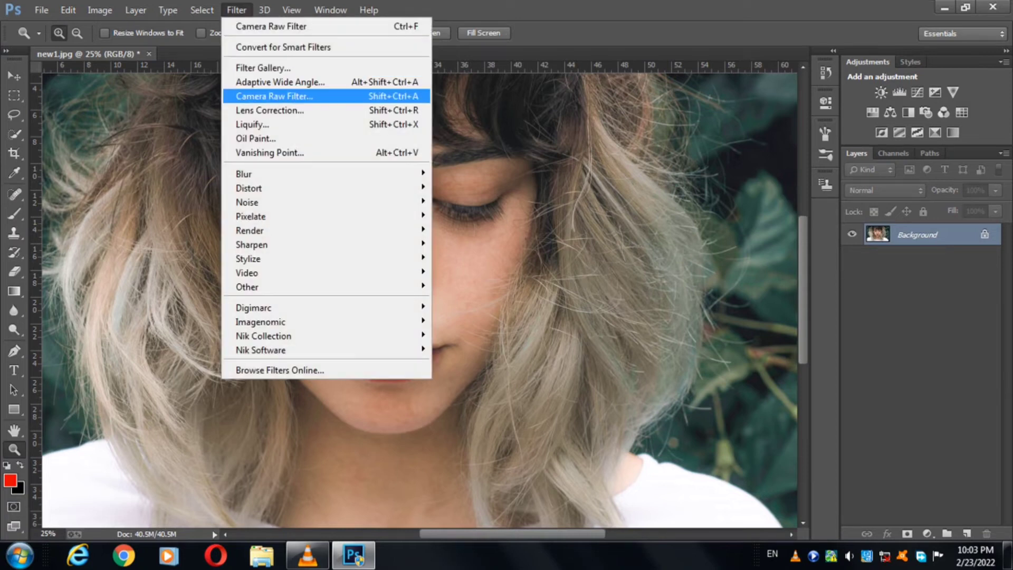
left_click(316, 99)
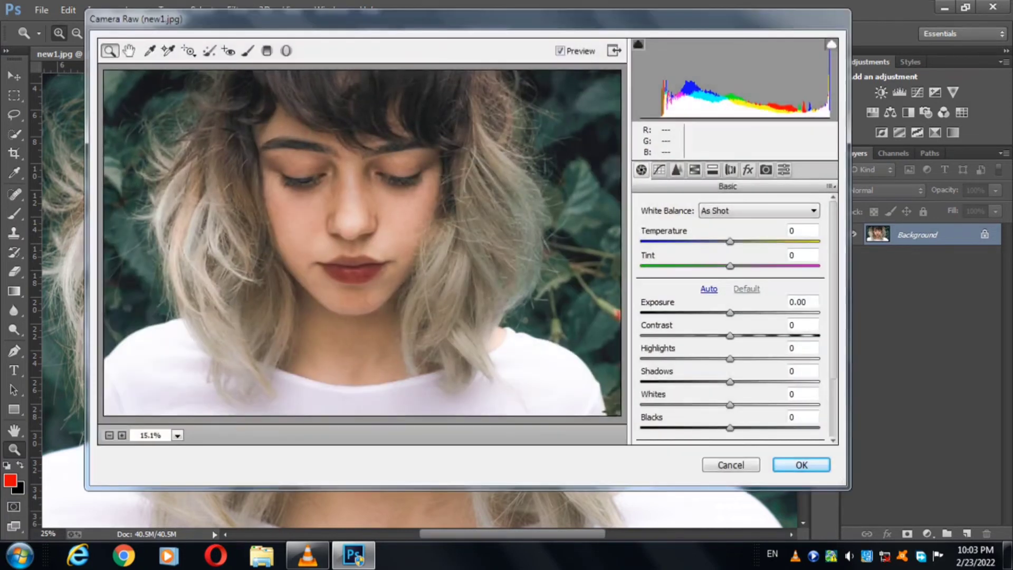
left_click(676, 169)
Set sharpening amount 5, luminance noise reduction 100 and luminance detail 63.
key("Tab")
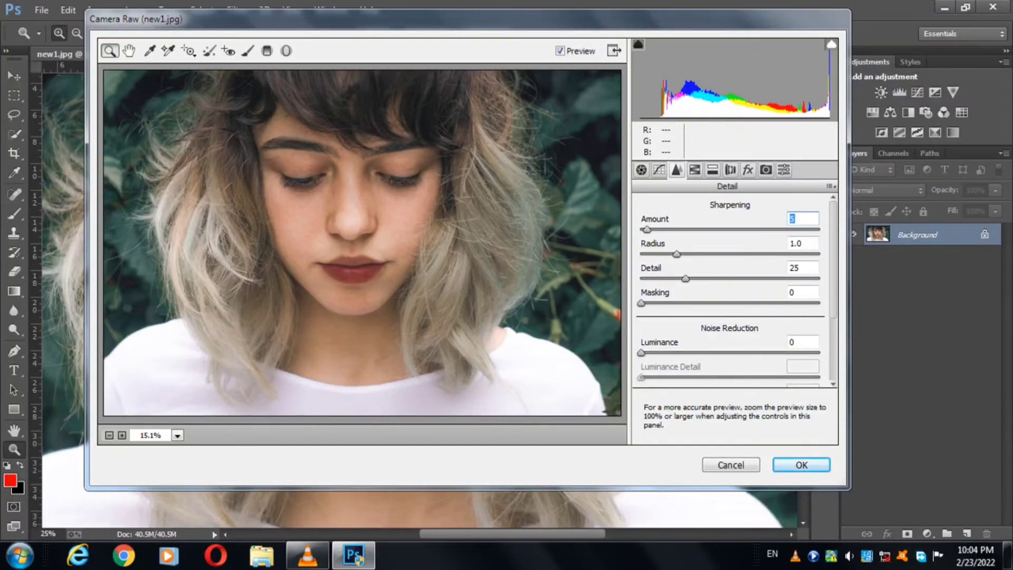
key("Tab")
key("Tab")
key("Tab")
type("100")
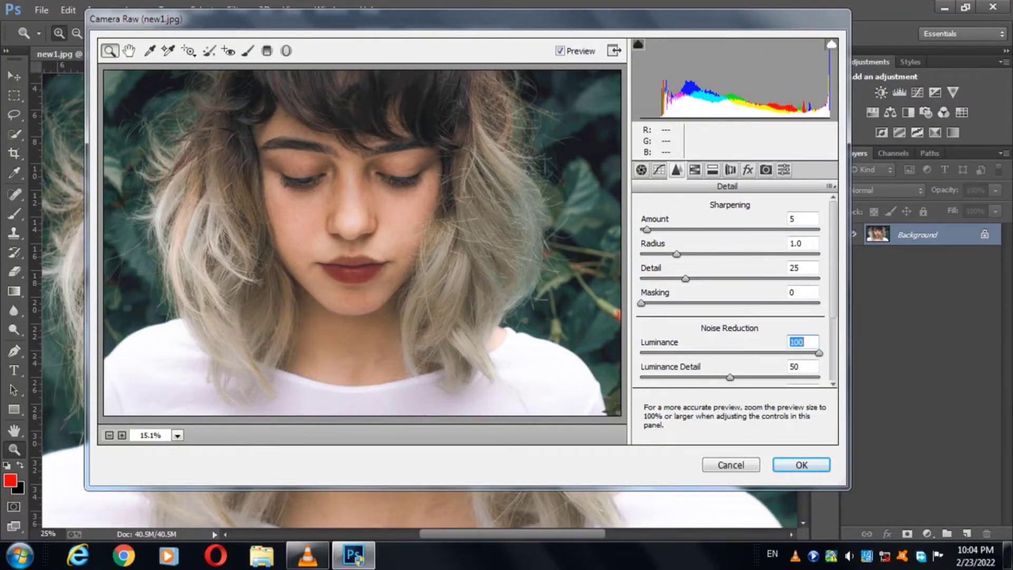
key("Tab")
type("06645")
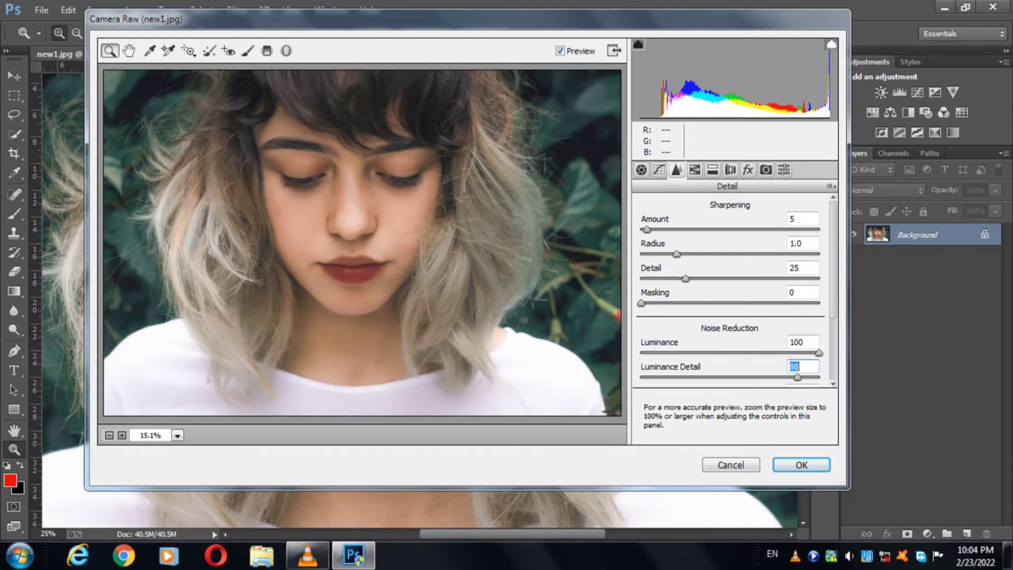
type("19")
Set colour noise reduction 92 and colour smoothness 85, then apply the Camera Raw pass.
left_click_drag(677, 377, 753, 377)
scroll(734, 290, "down", 2)
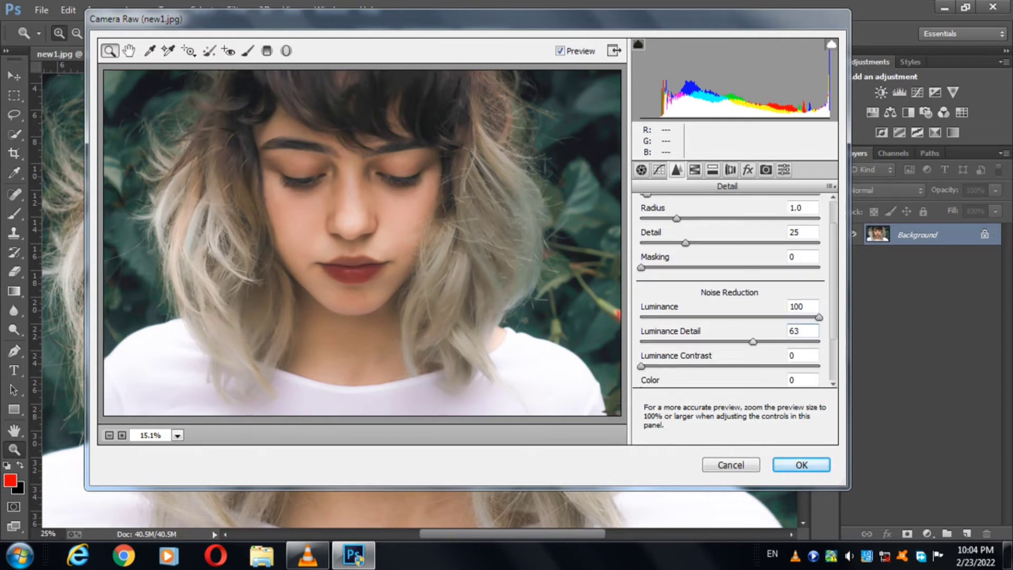
scroll(734, 291, "down", 2)
left_click_drag(641, 355, 805, 355)
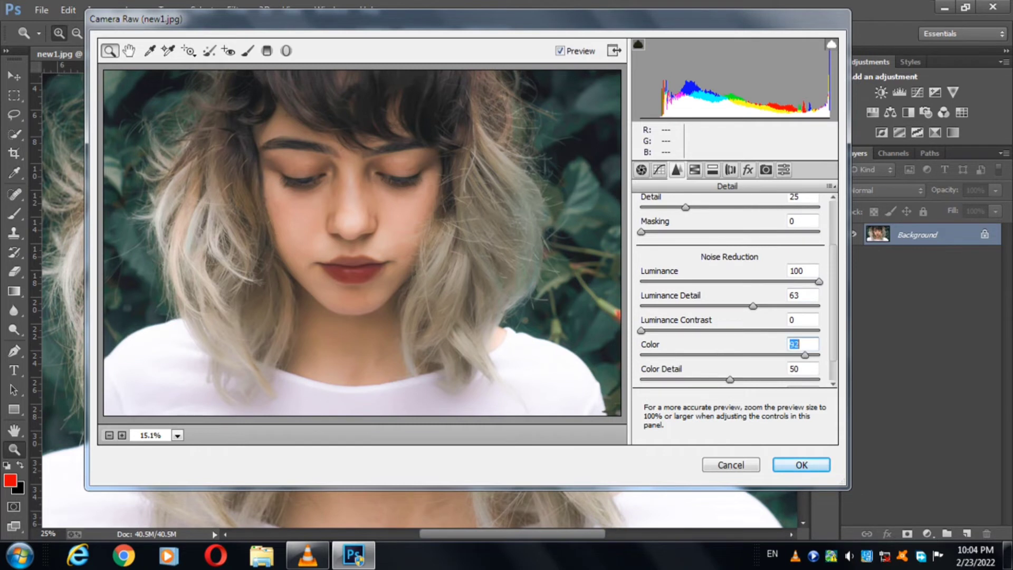
scroll(733, 290, "down", 1)
left_click_drag(730, 374, 811, 373)
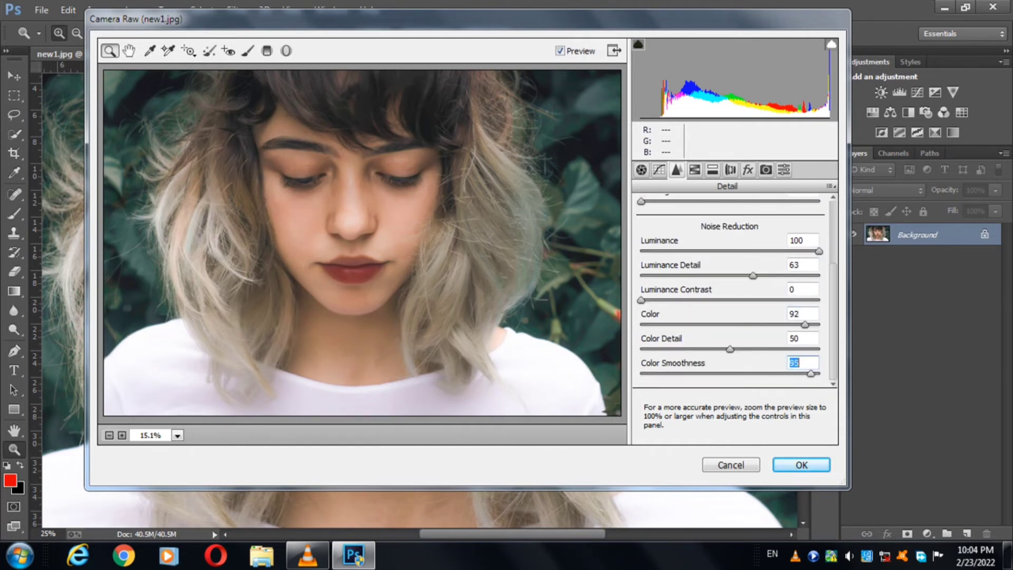
left_click(802, 464)
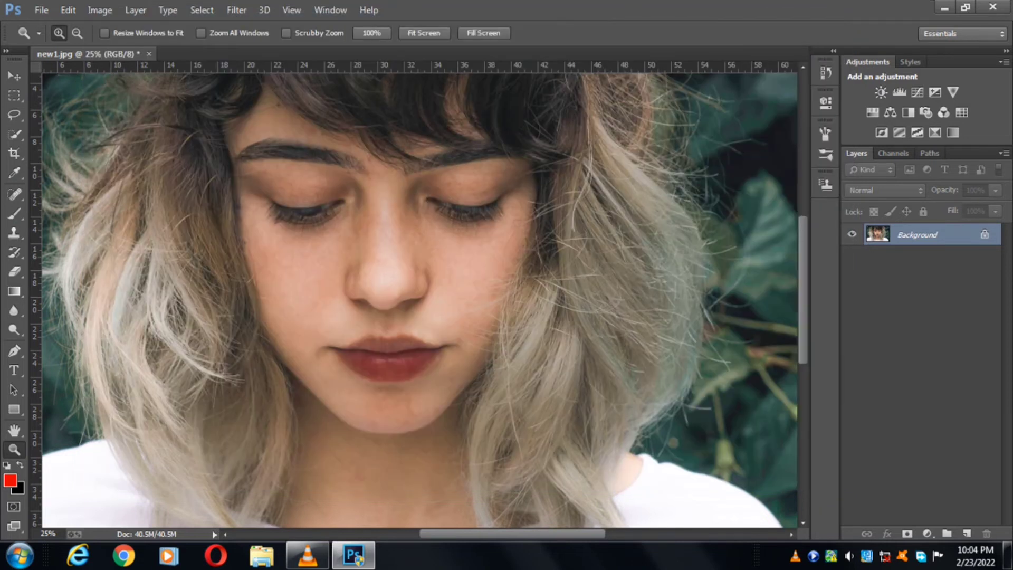
Fit the portrait on screen, then zoom out one step to 16.67%.
right_click(408, 262)
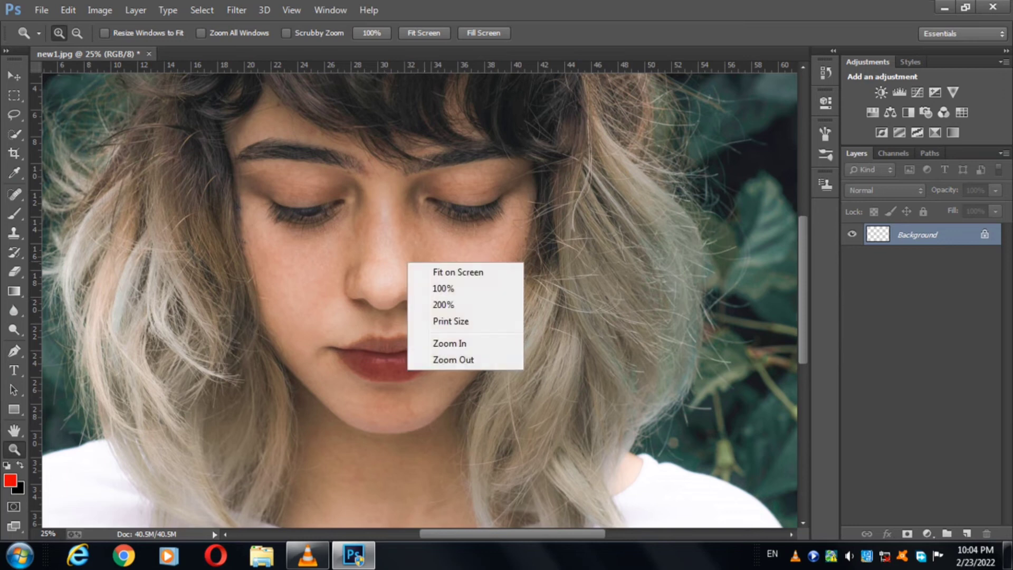
left_click(458, 271)
right_click(426, 285)
left_click(471, 382)
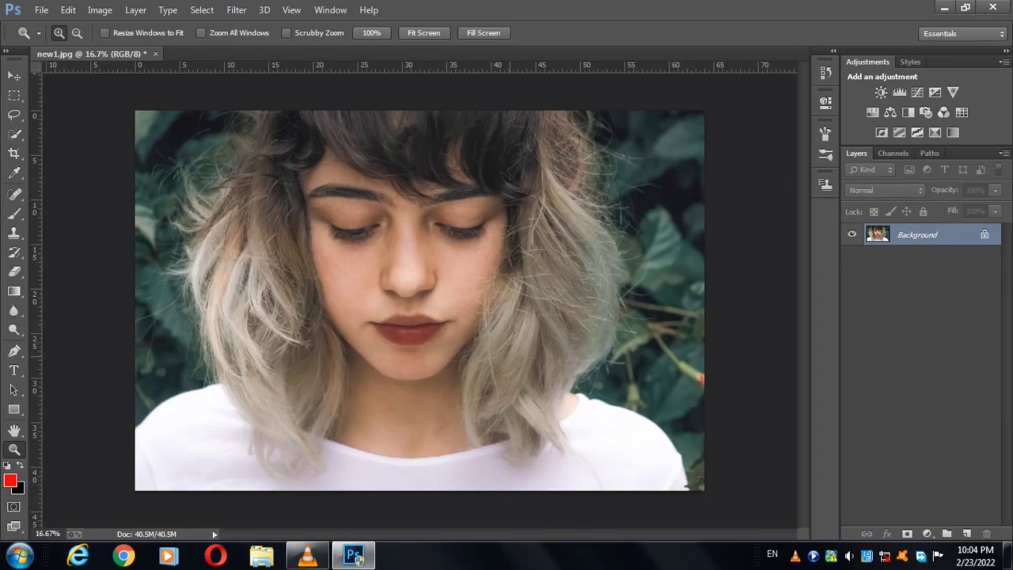
Apply a Camera Raw Filter pass with Clarity +25, Contrast -12 and Blacks -15.
left_click(237, 10)
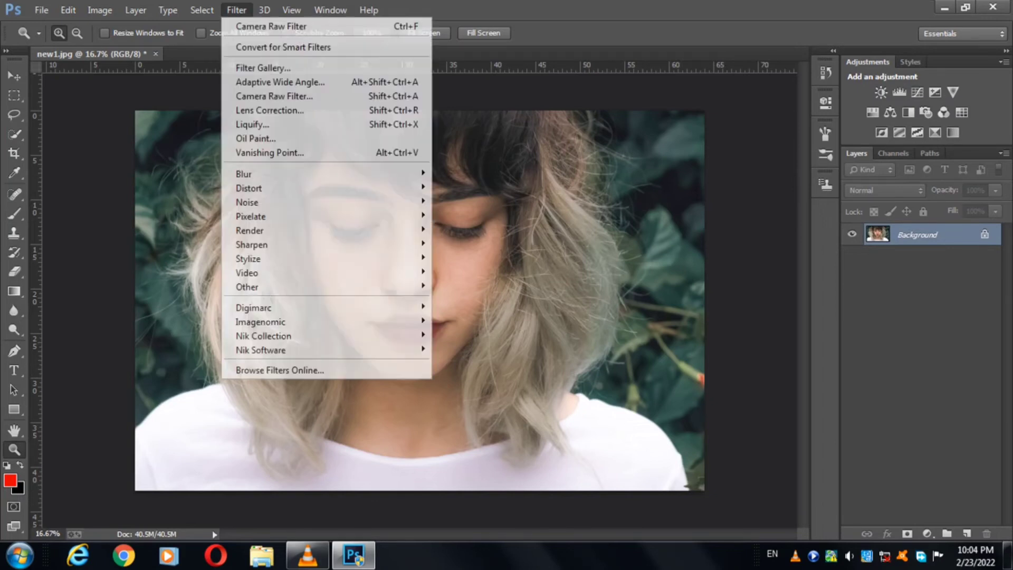
left_click(274, 96)
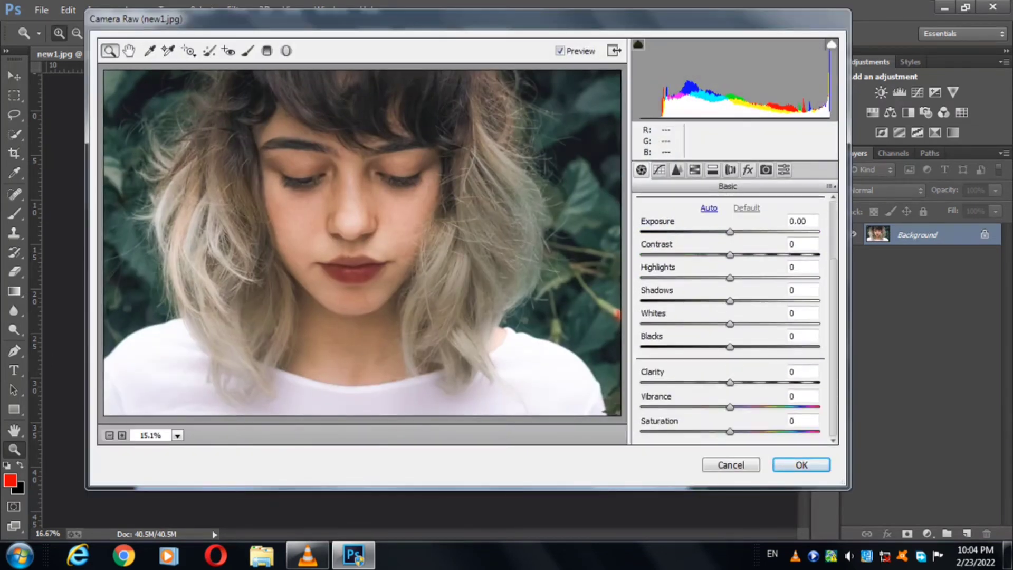
type("25")
key("Return")
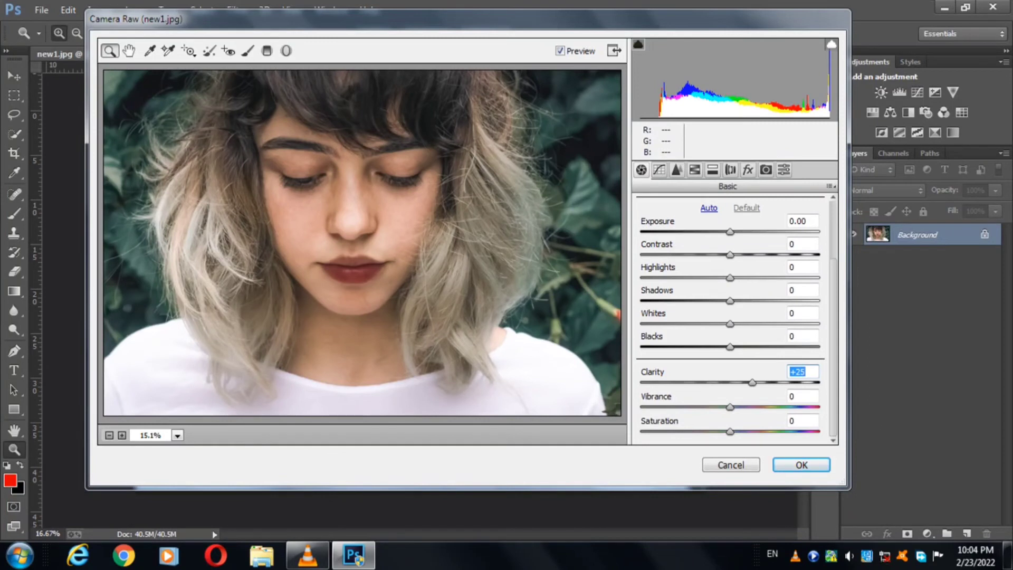
type("-12")
key("Return")
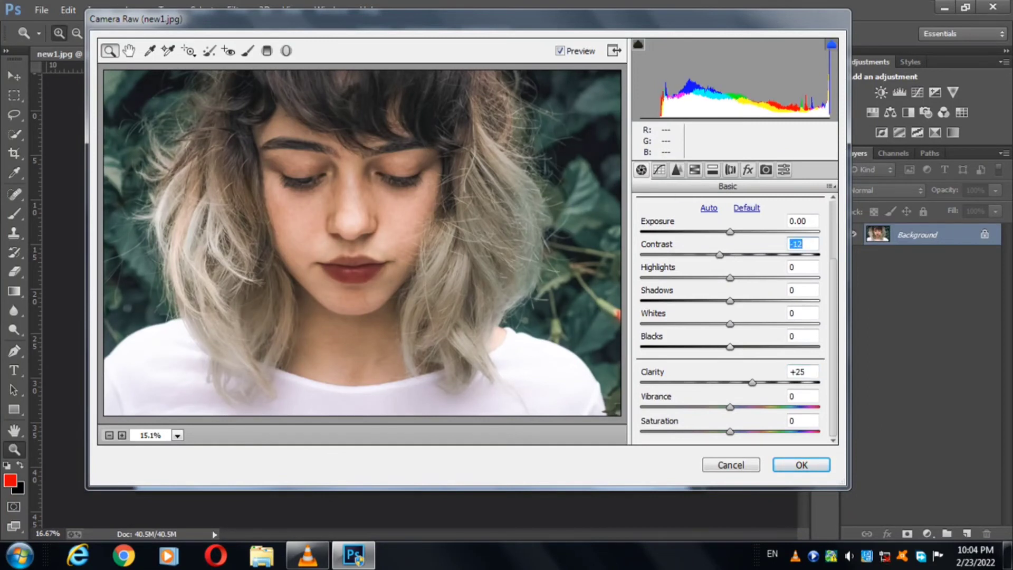
key("Tab")
key("Tab")
key("Tab")
type("-15")
key("Return")
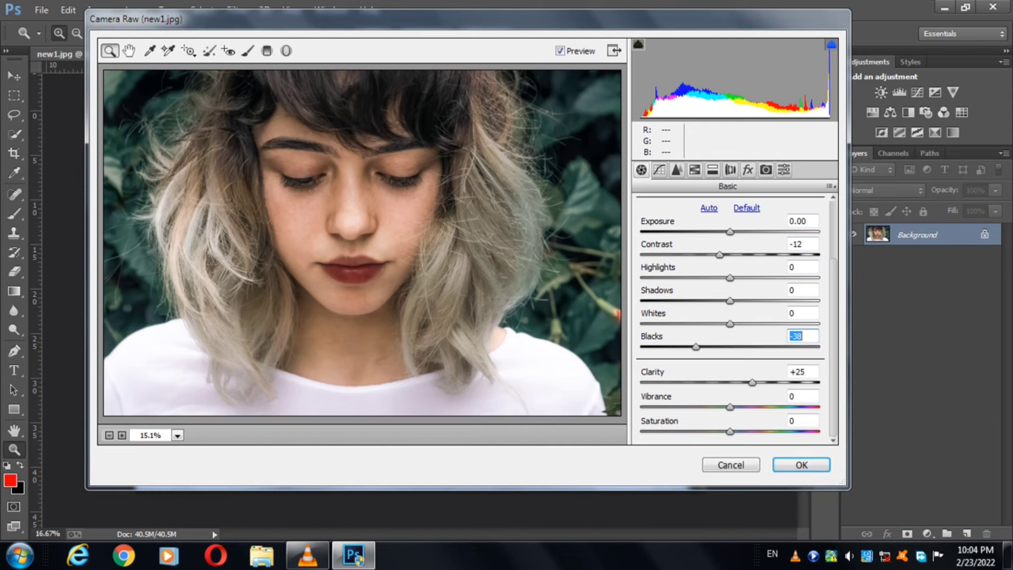
key("Return")
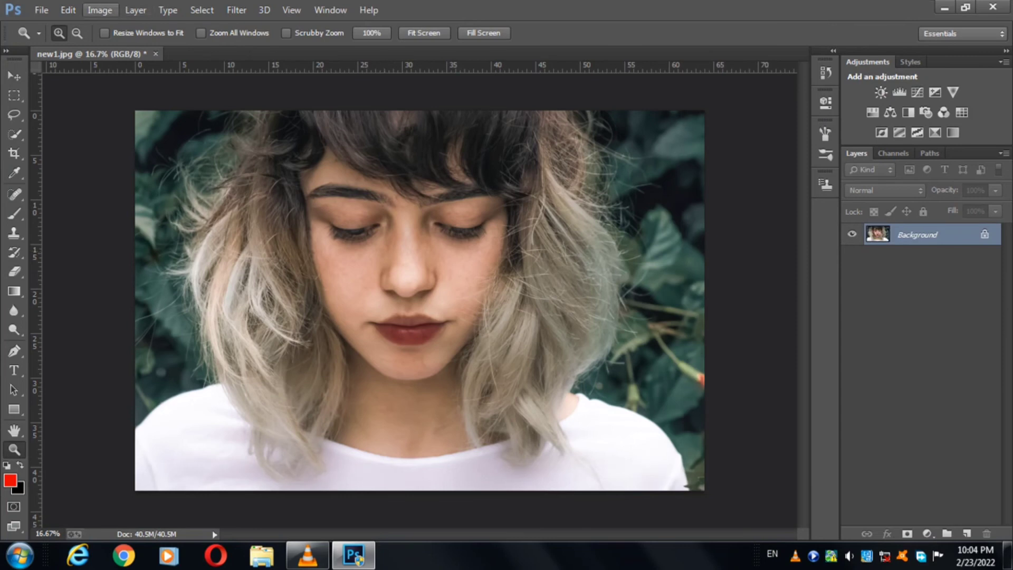
Apply Match Color with Color Intensity 109 and Luminance 108.
left_click(99, 10)
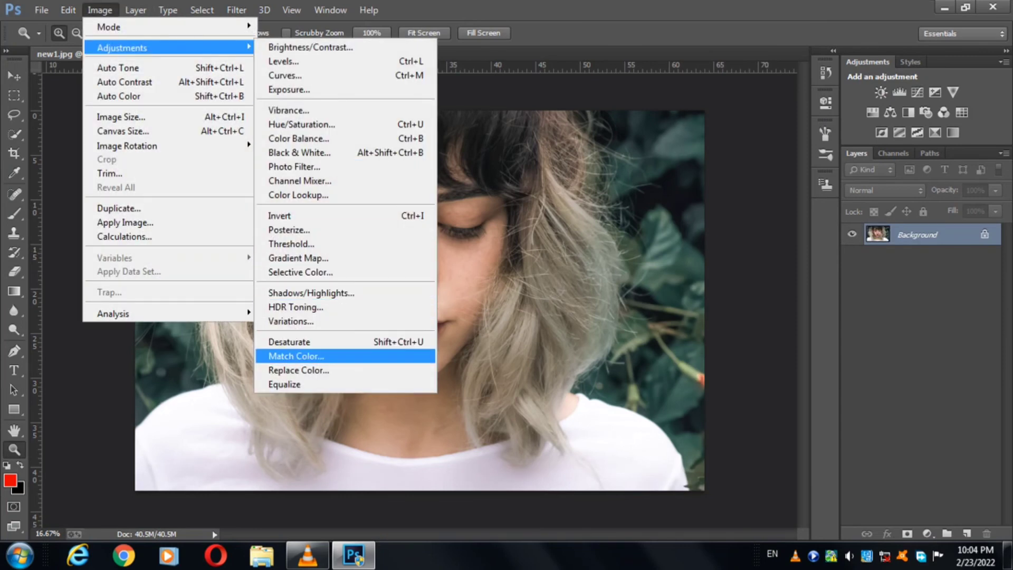
left_click(296, 356)
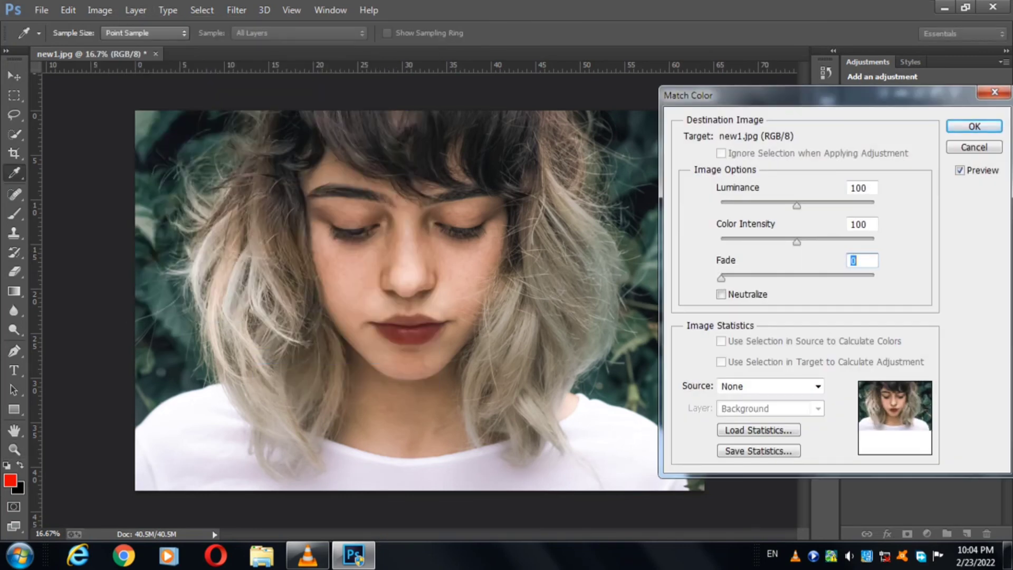
left_click_drag(797, 242, 804, 242)
left_click_drag(796, 206, 803, 205)
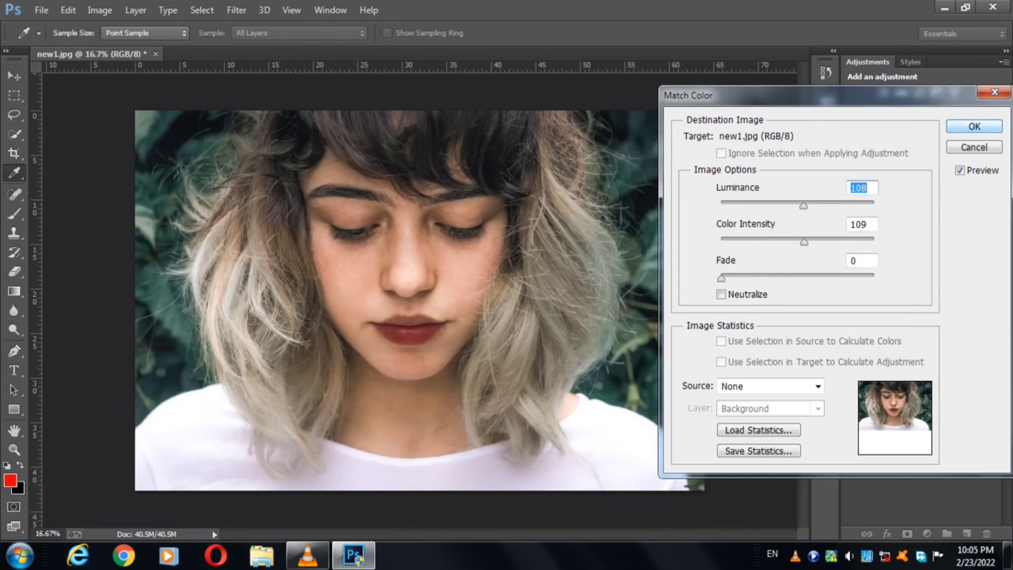
key("Return")
key("z")
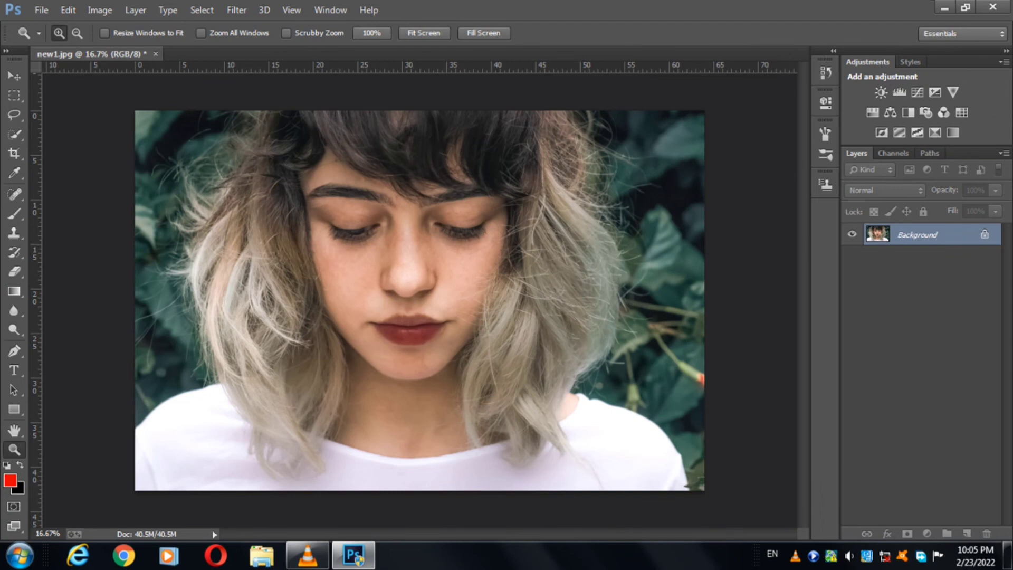
Save the portrait as JPEG 'new2' at Maximum quality 12.
left_click(41, 10)
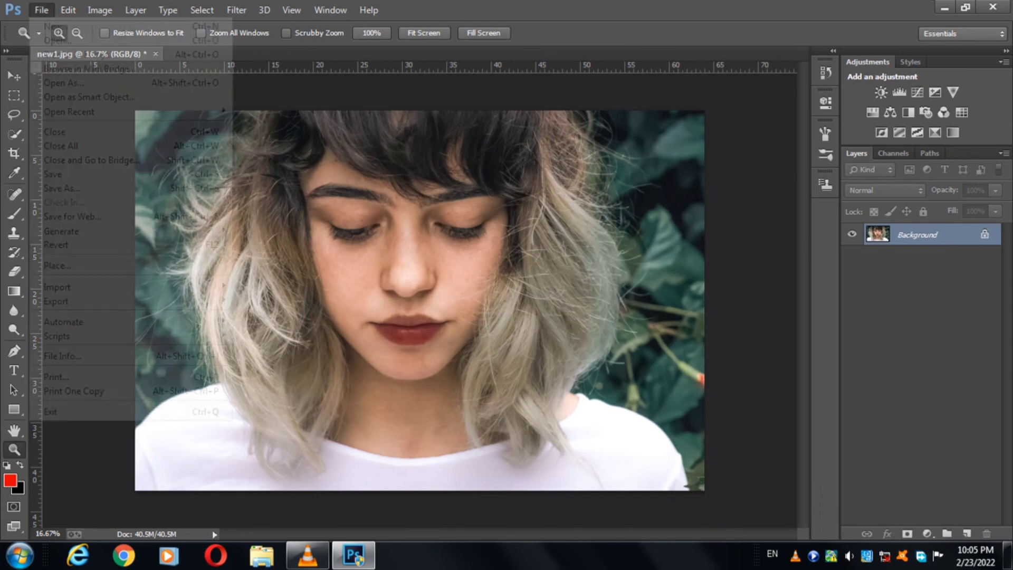
left_click(79, 188)
key("End")
key("BackSpace")
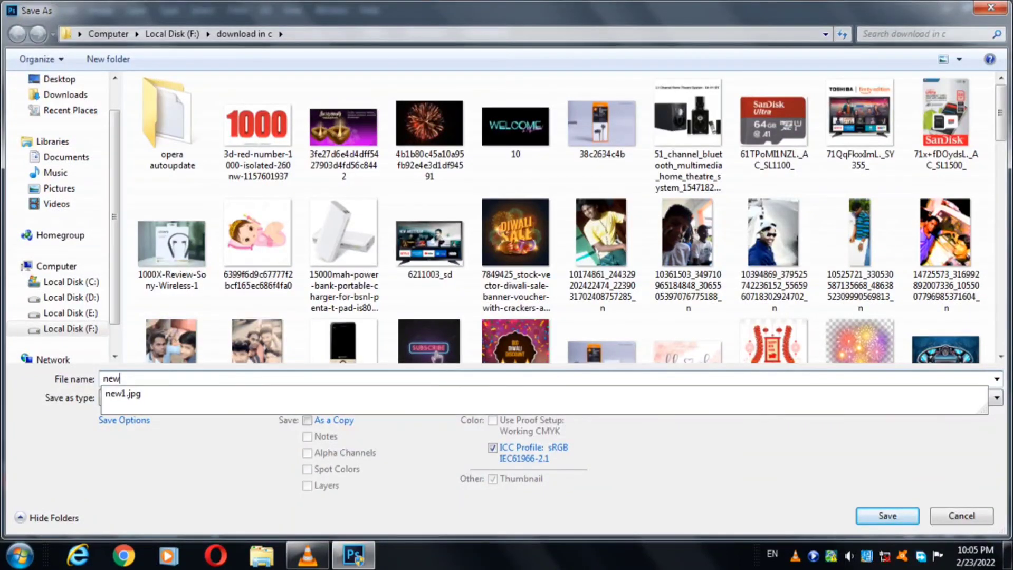
type("2")
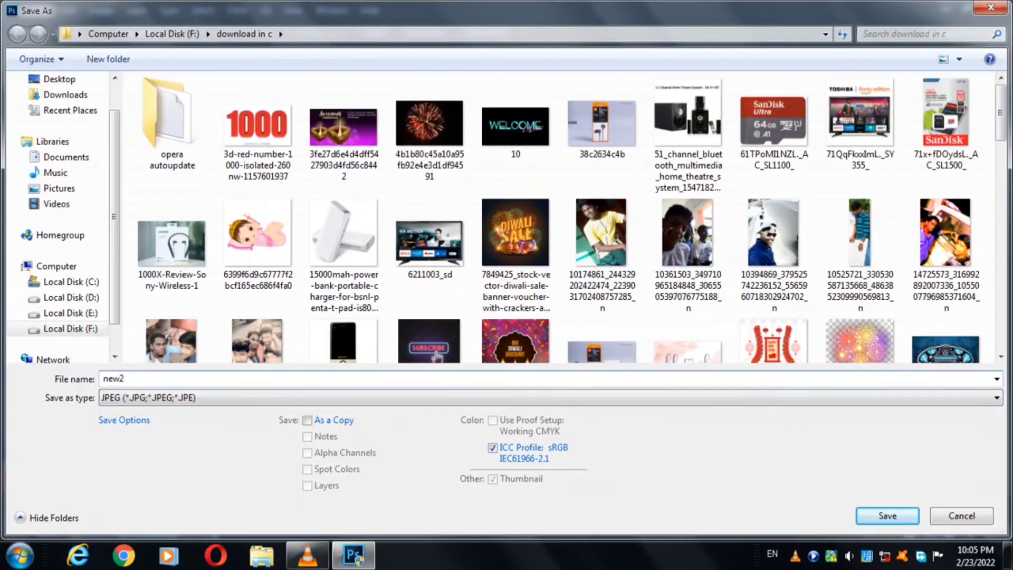
key("Return")
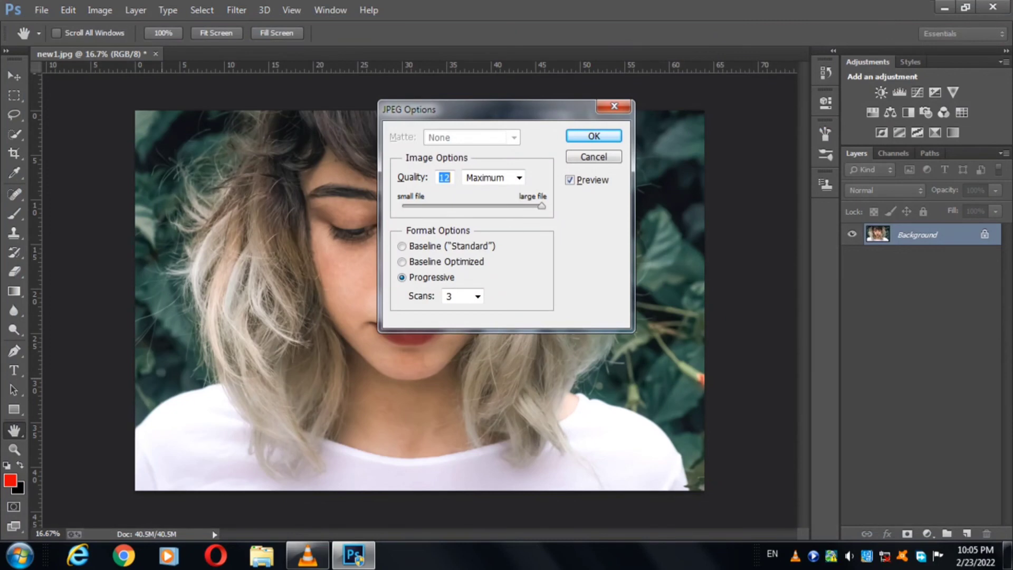
key("Down")
key("Up")
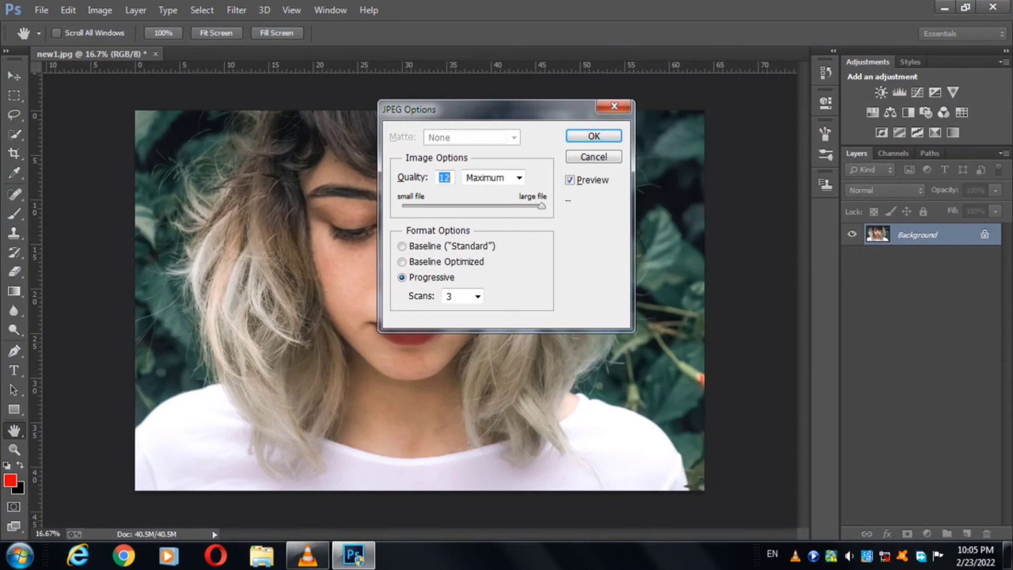